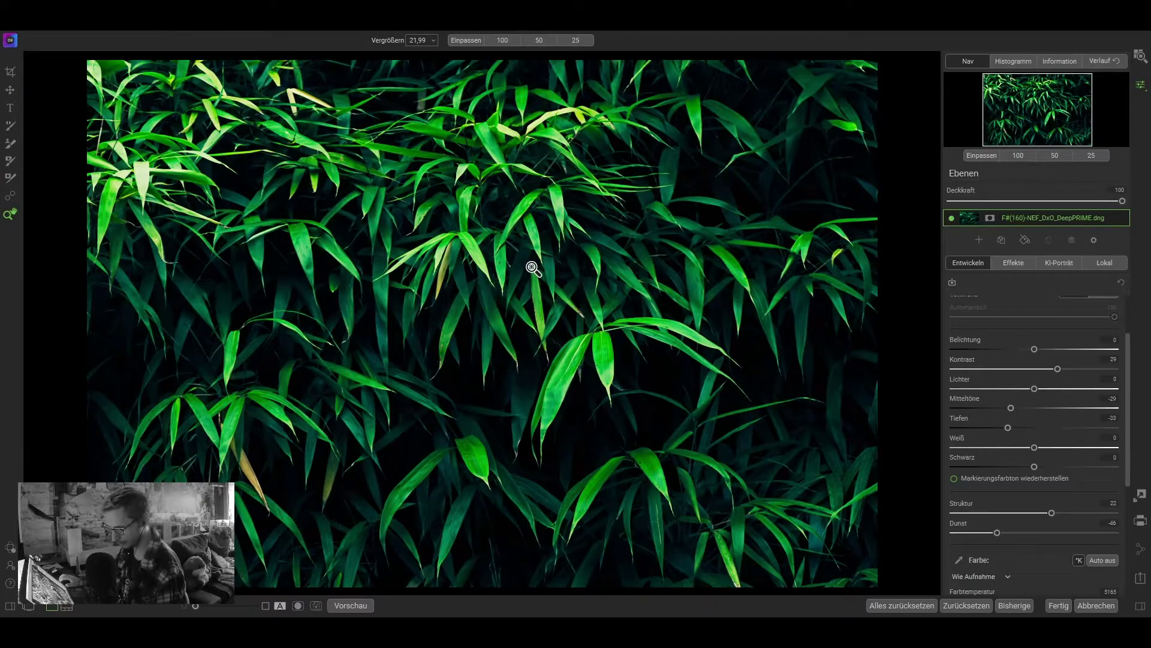
Step: Reset every Develop (Entwickeln) tone slider back to 0
click(975, 607)
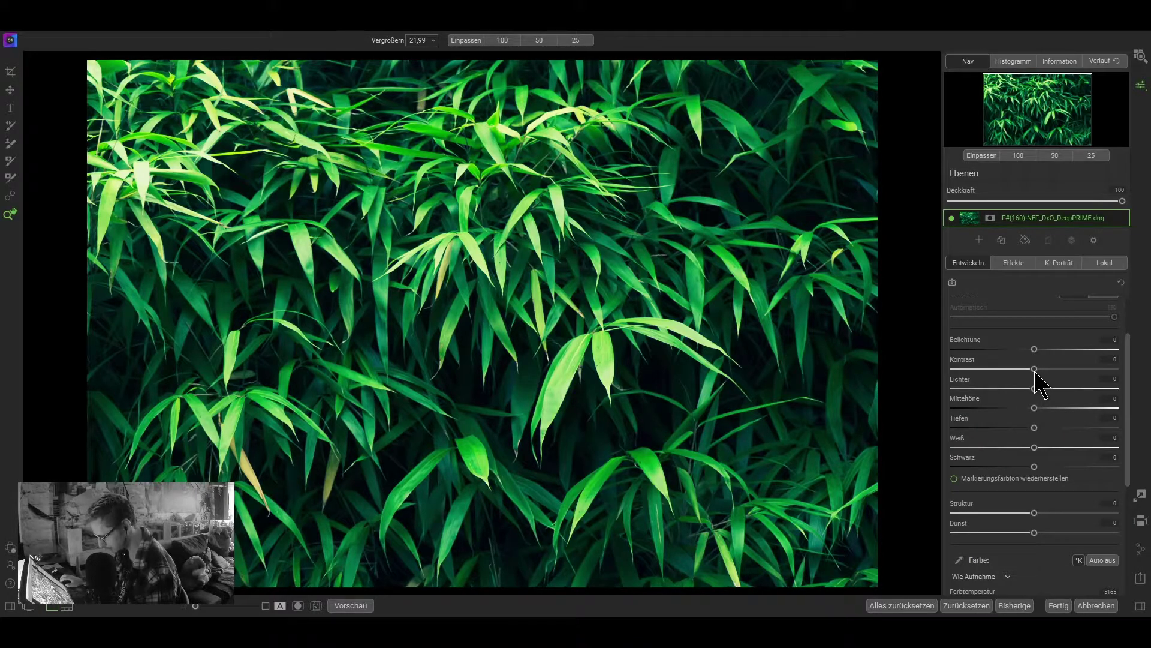
Step: Set Develop contrast 33, highlights −23, midtones about −6 and shadows −16
drag(1035, 369, 1061, 368)
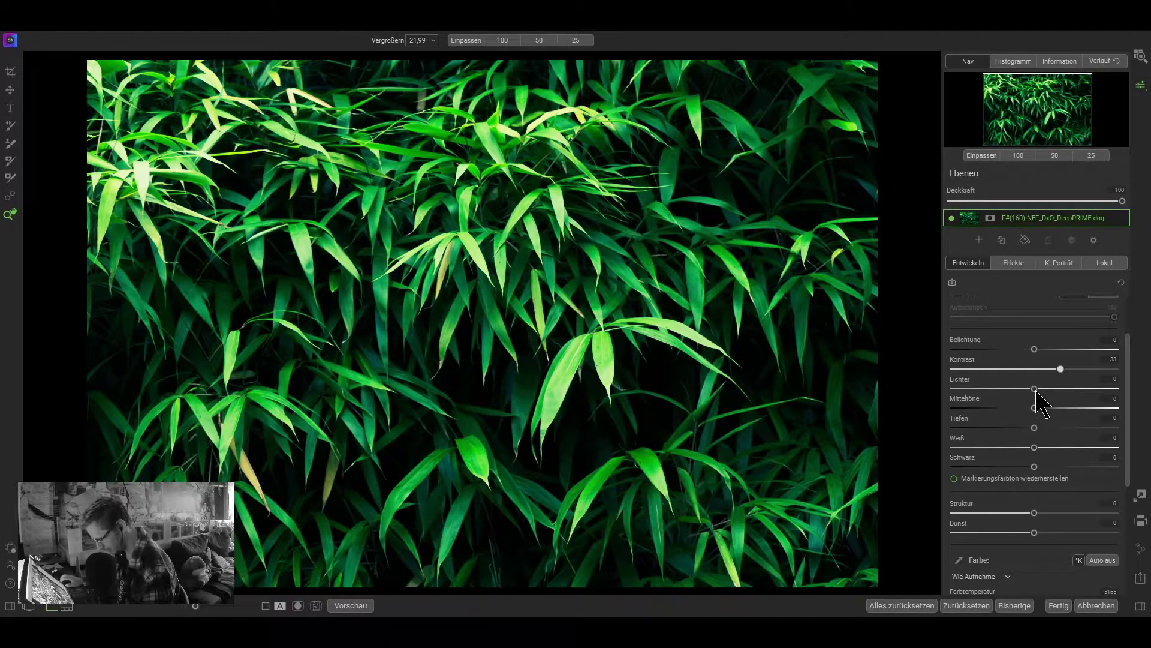
drag(1035, 389, 1016, 389)
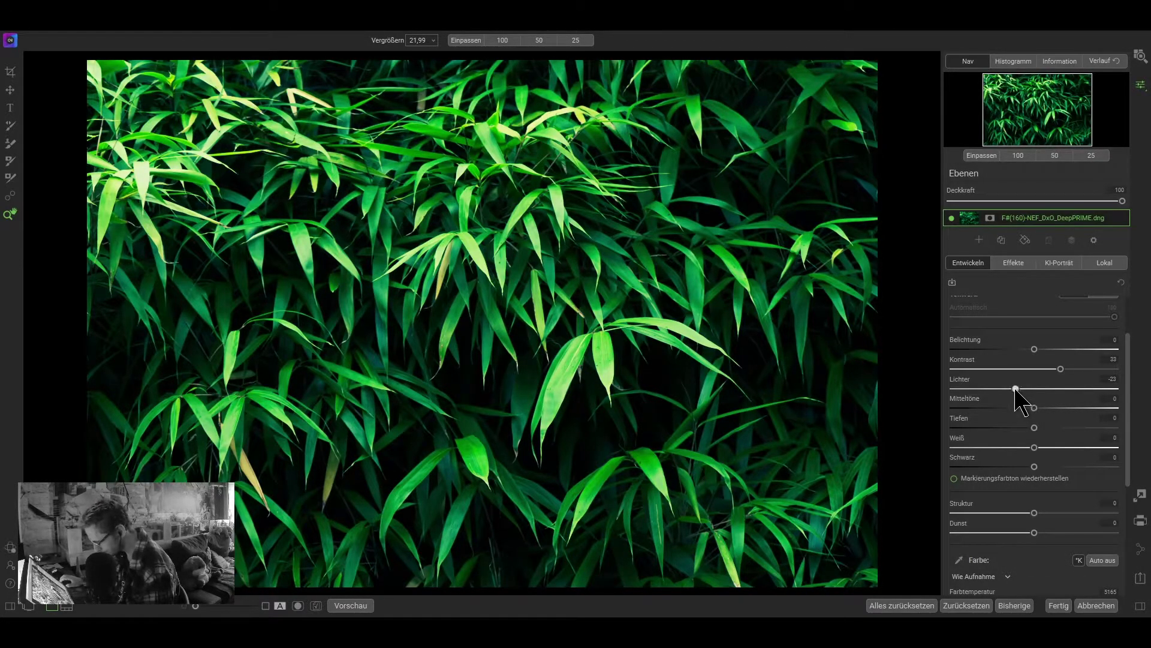
drag(1034, 408, 1028, 408)
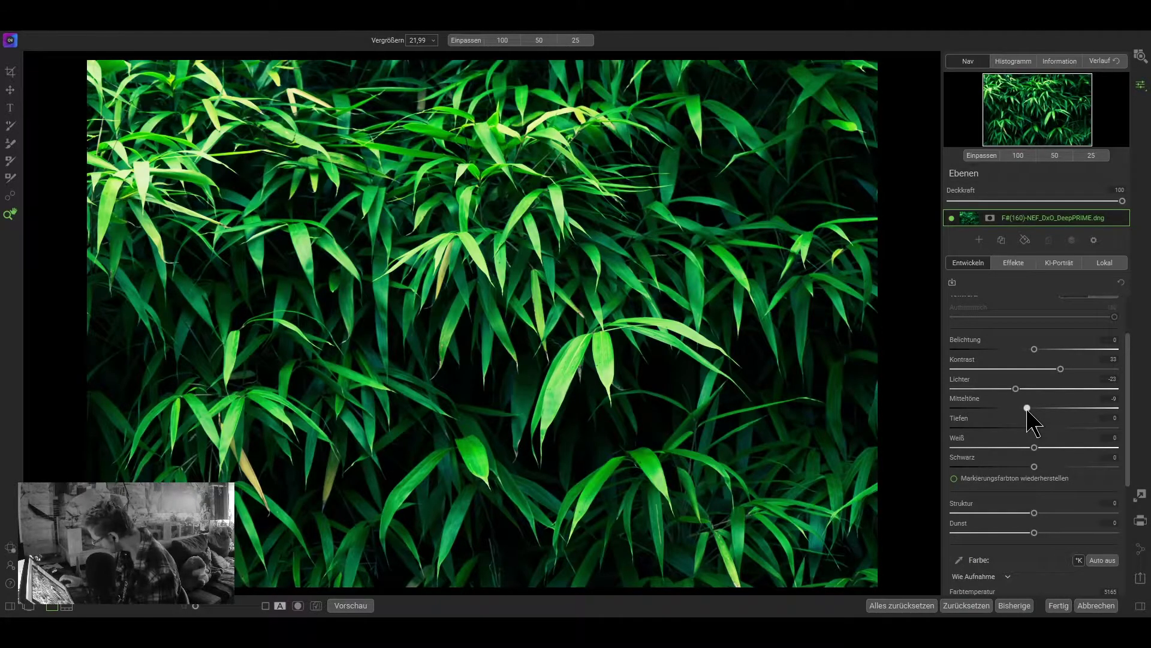
mouse_move(1033, 429)
mouse_down()
mouse_move(1011, 428)
mouse_move(1057, 428)
mouse_move(1021, 434)
mouse_up()
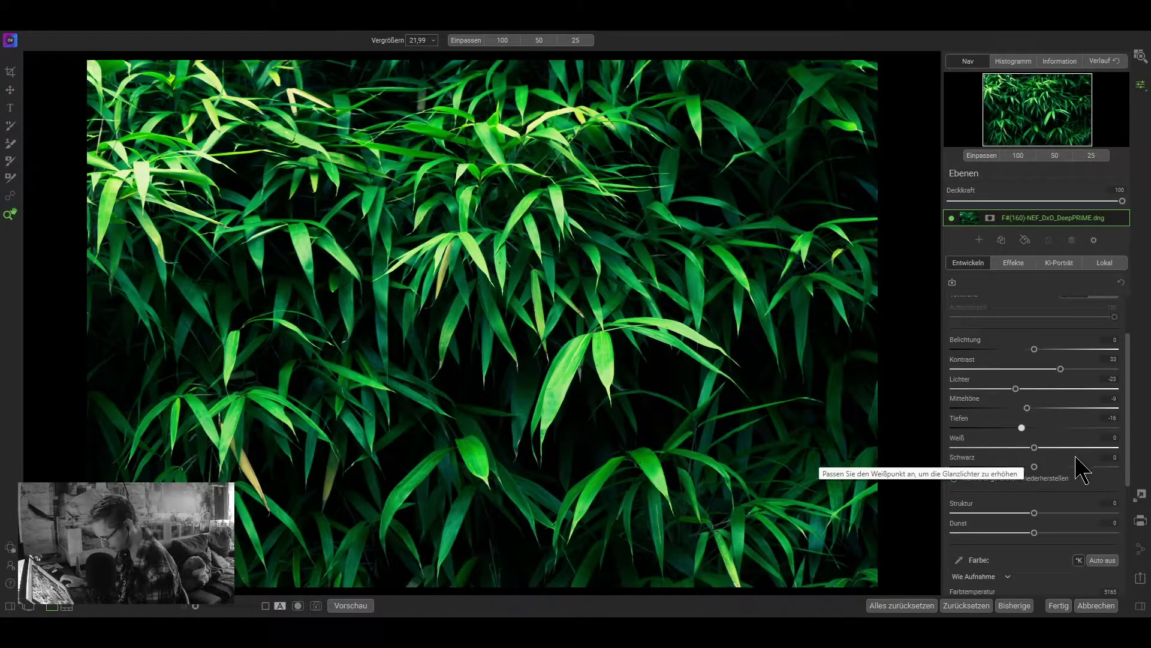
drag(1130, 427, 1139, 507)
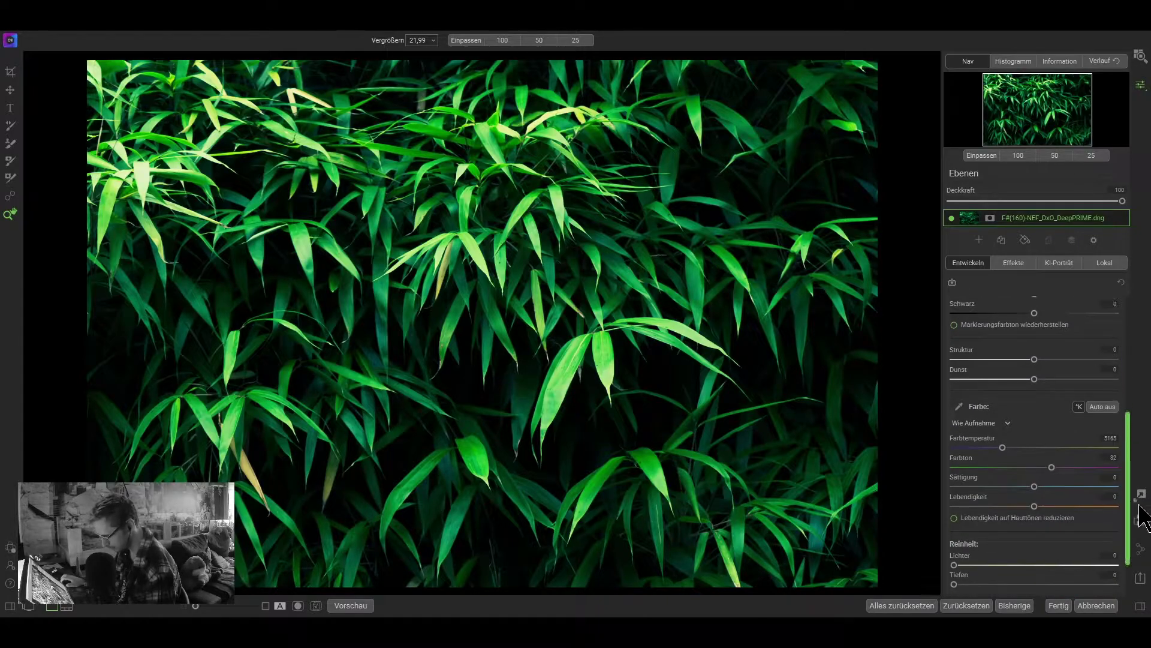
Step: Raise structure to 30 and pull haze down to about −29
drag(1032, 359, 1058, 363)
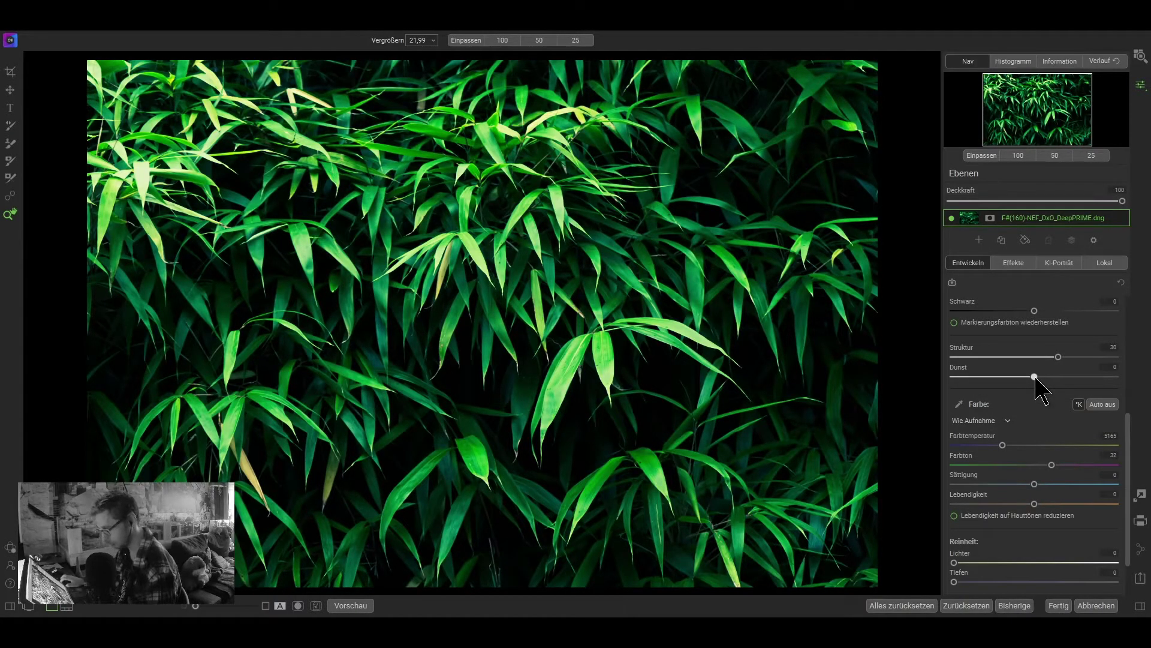
drag(1035, 377, 1013, 377)
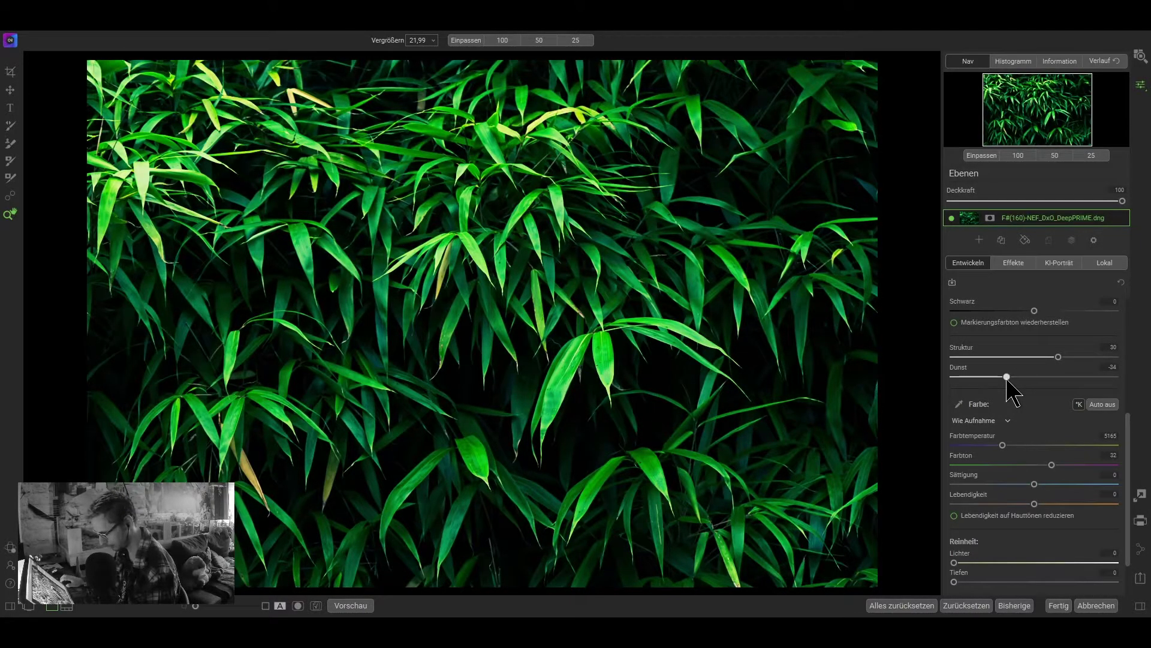
mouse_move(1007, 376)
mouse_down()
mouse_move(1030, 376)
mouse_move(1008, 376)
mouse_up()
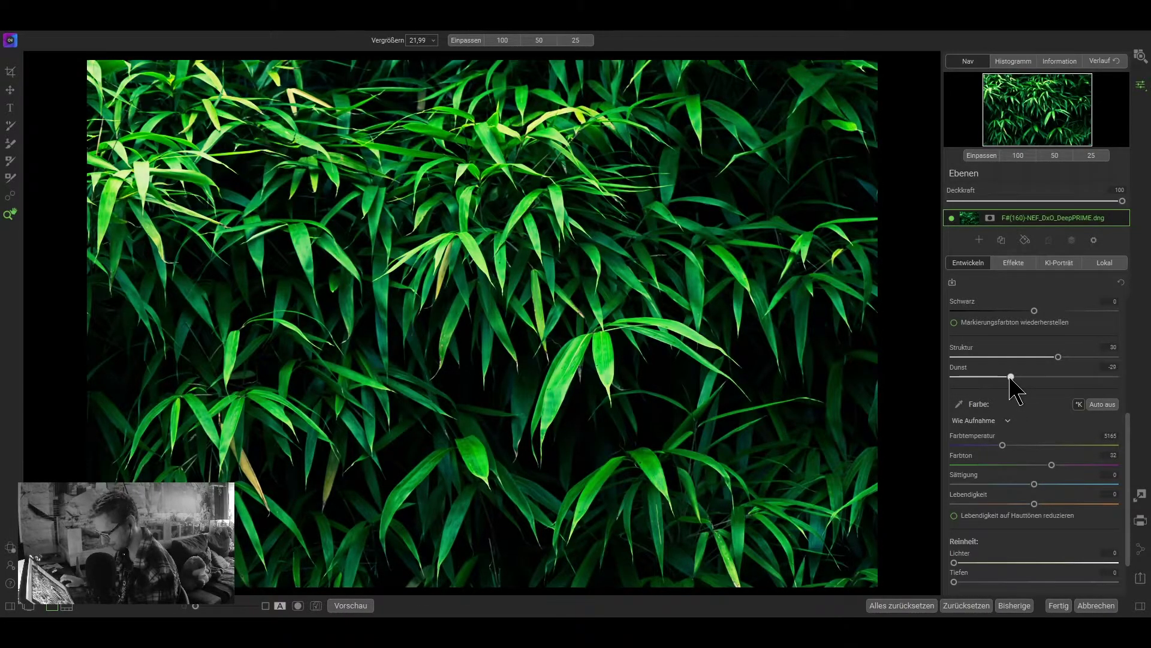
click(354, 605)
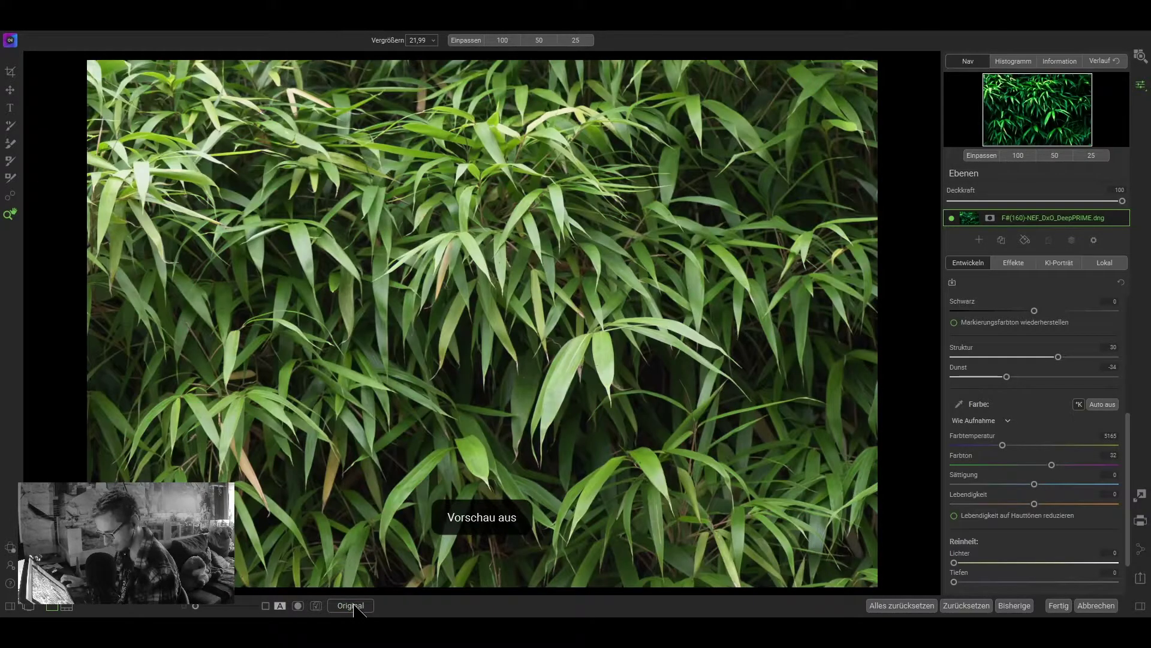
click(354, 605)
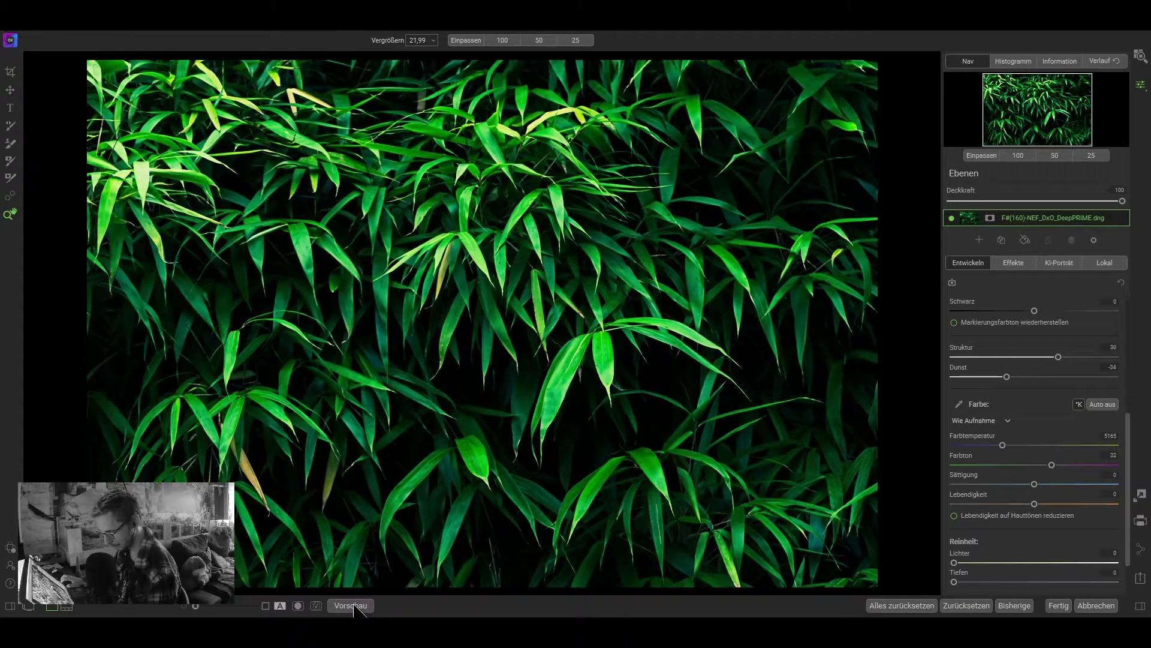
click(354, 605)
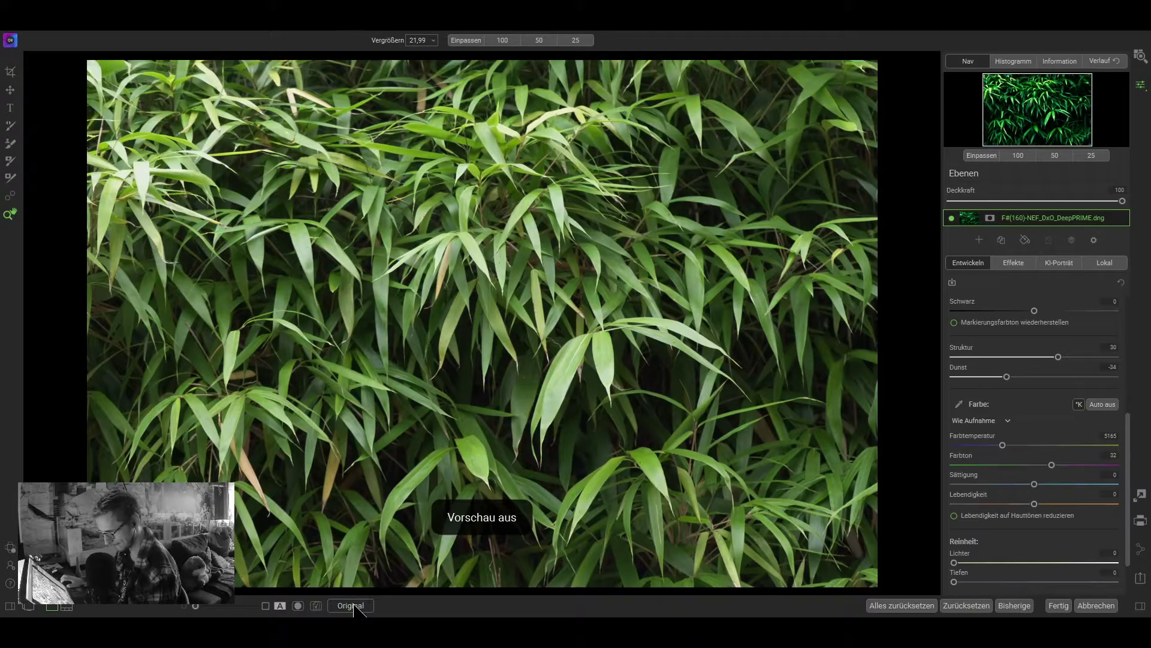
click(353, 605)
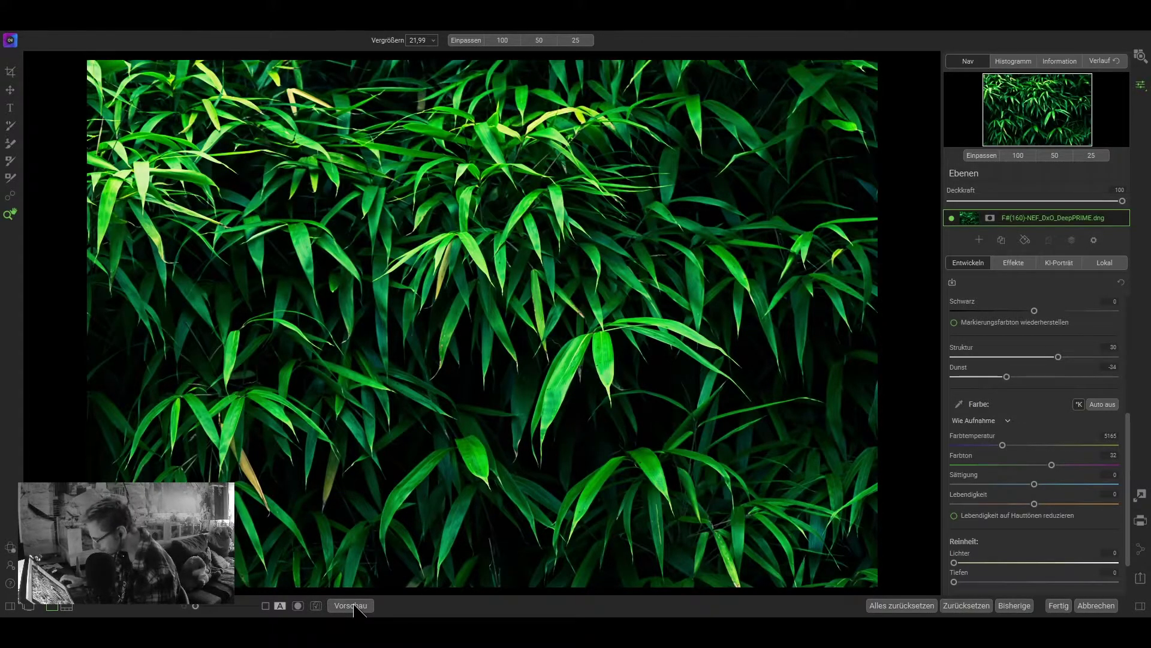
Step: In the Farbe section, lower saturation to −20 and raise vibrance to 16
scroll(1029, 429, down, 2)
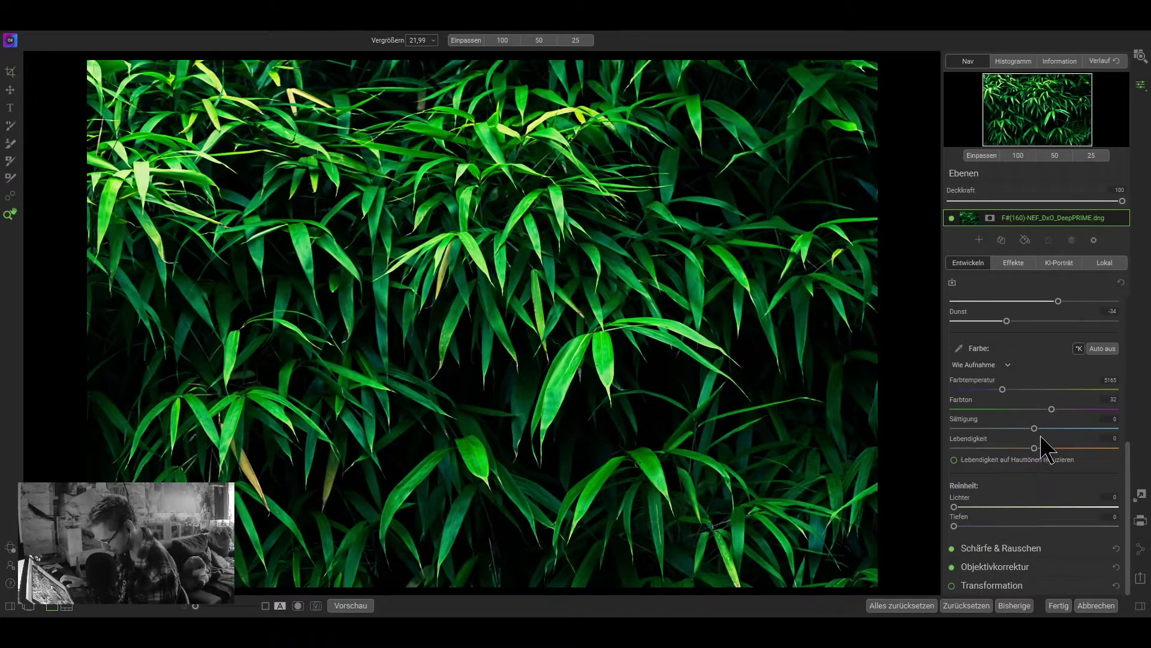
drag(1034, 428, 1019, 428)
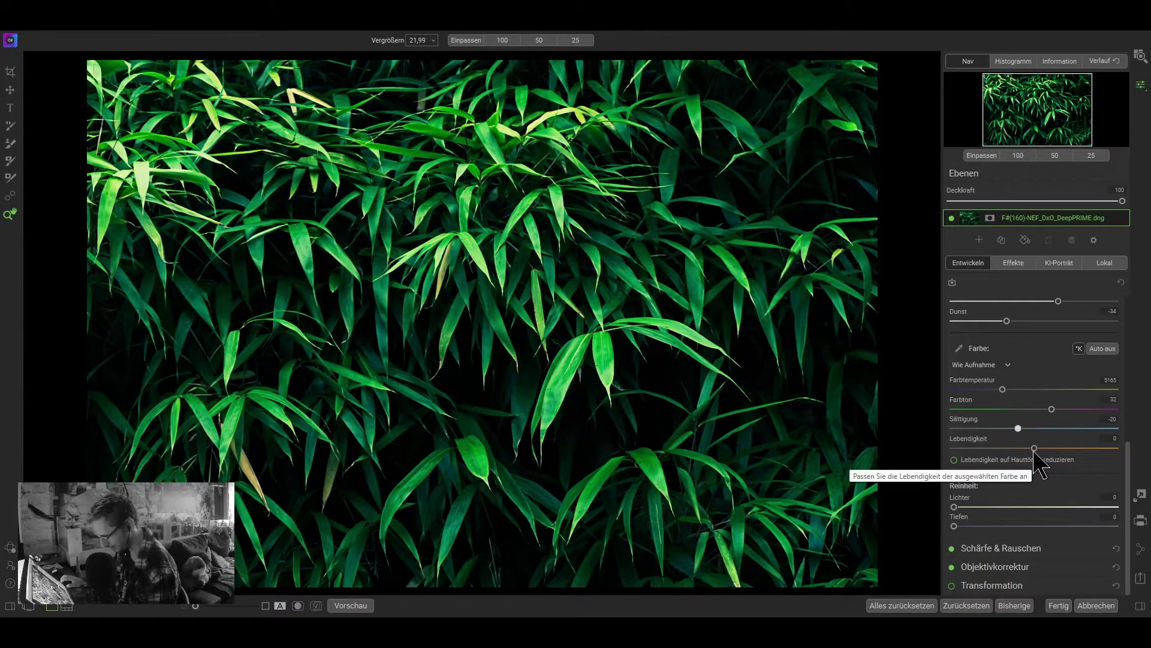
drag(1035, 448, 1043, 448)
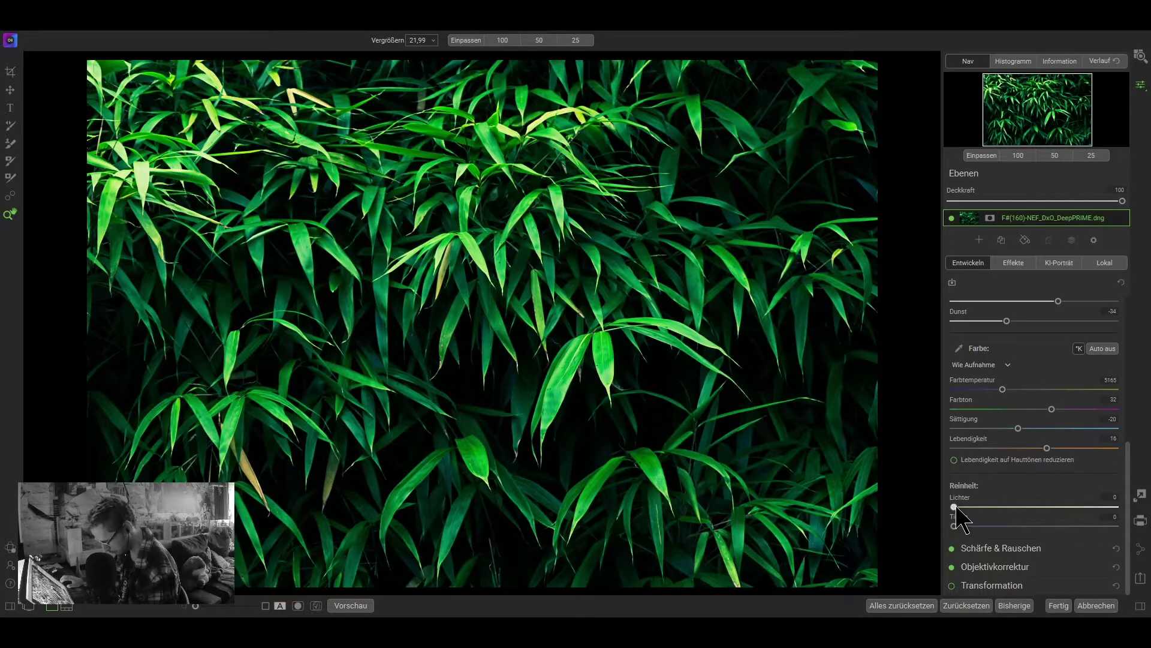
Step: Set colour purity (Reinheit) to 24 for highlights and 63 for shadows
drag(954, 507, 991, 508)
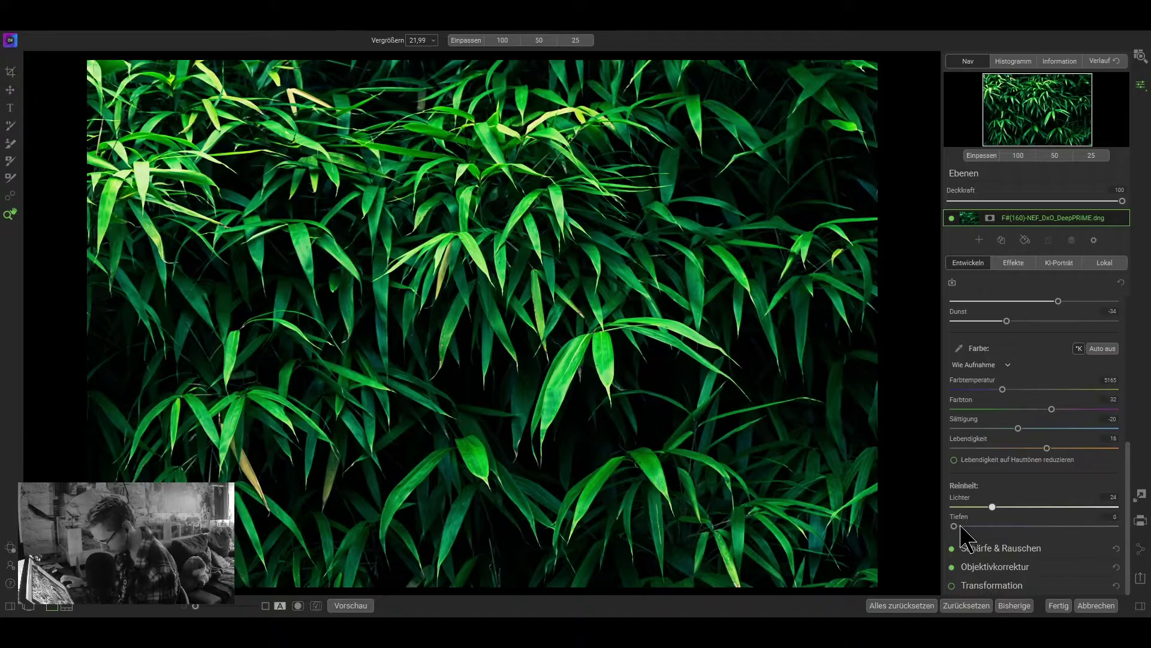
drag(954, 526, 1022, 525)
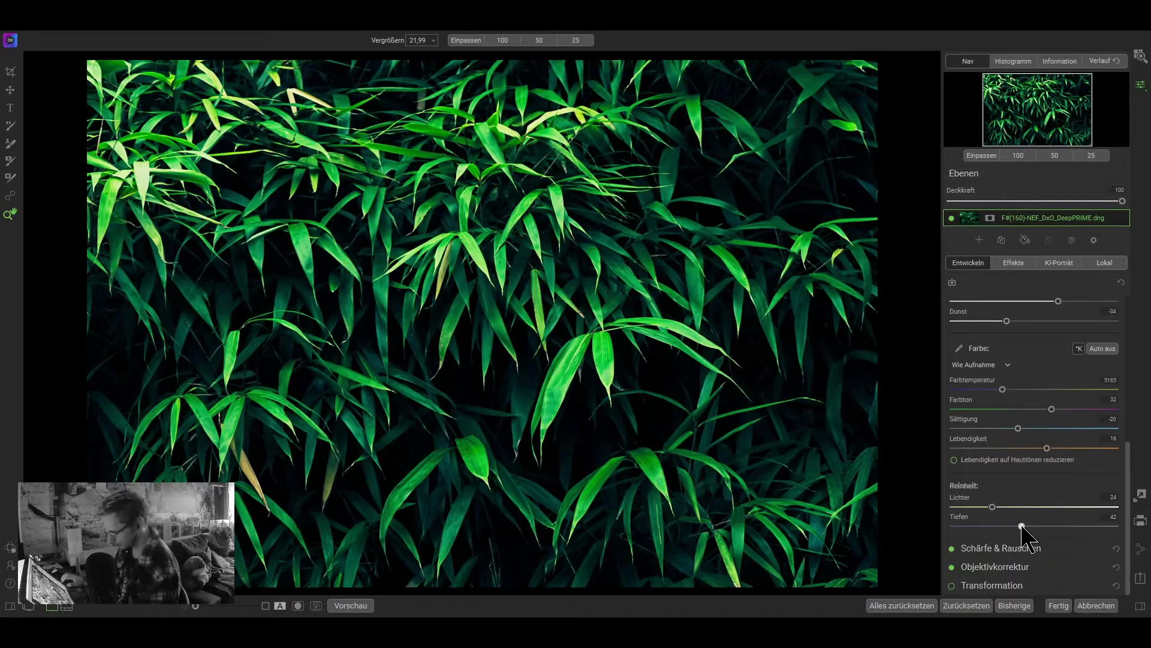
mouse_move(1022, 525)
mouse_down()
mouse_move(971, 525)
mouse_move(1034, 526)
mouse_move(954, 526)
mouse_move(1067, 529)
mouse_up()
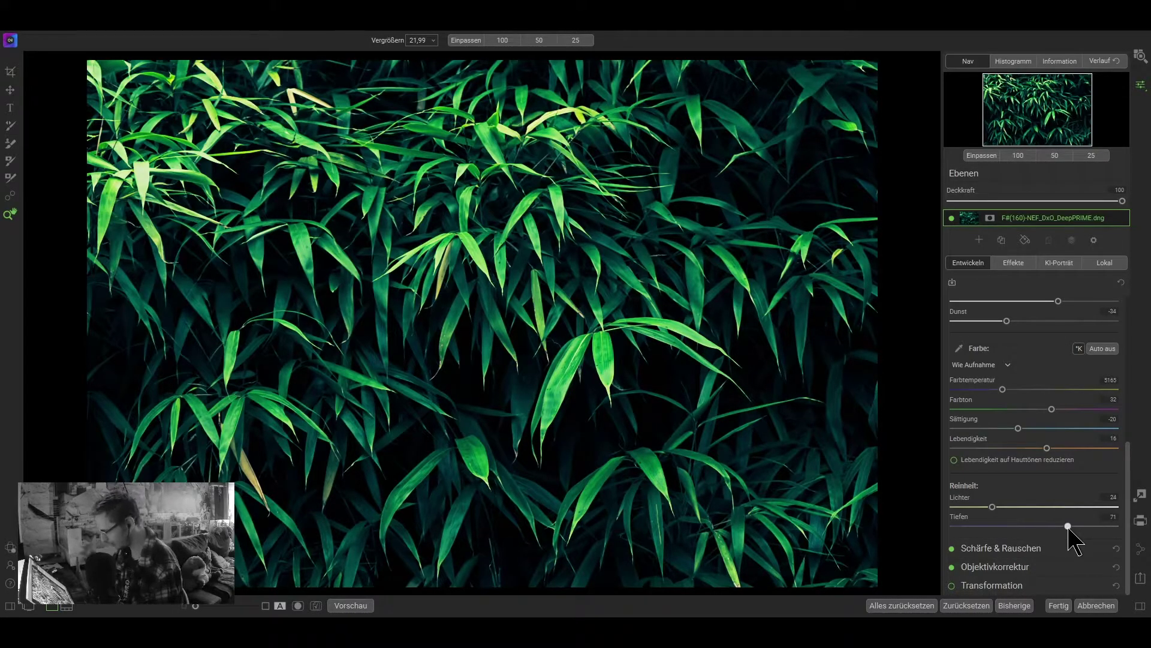
mouse_move(1068, 526)
mouse_down()
mouse_move(983, 526)
mouse_move(1074, 531)
mouse_move(1041, 531)
mouse_move(1053, 533)
mouse_up()
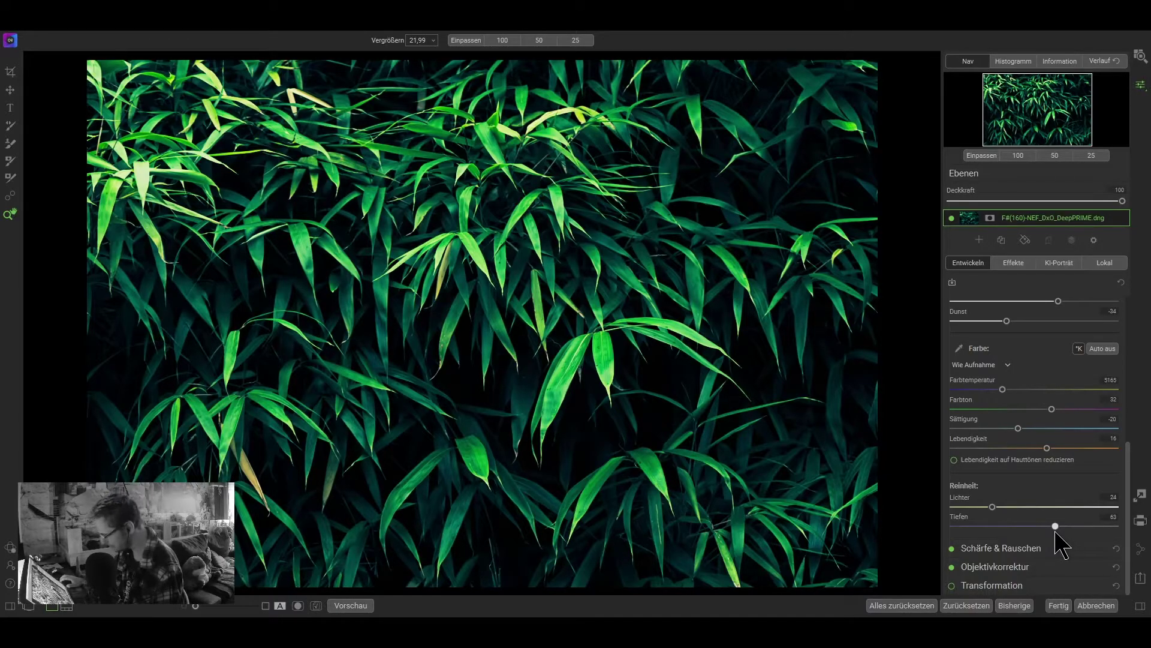
mouse_move(994, 566)
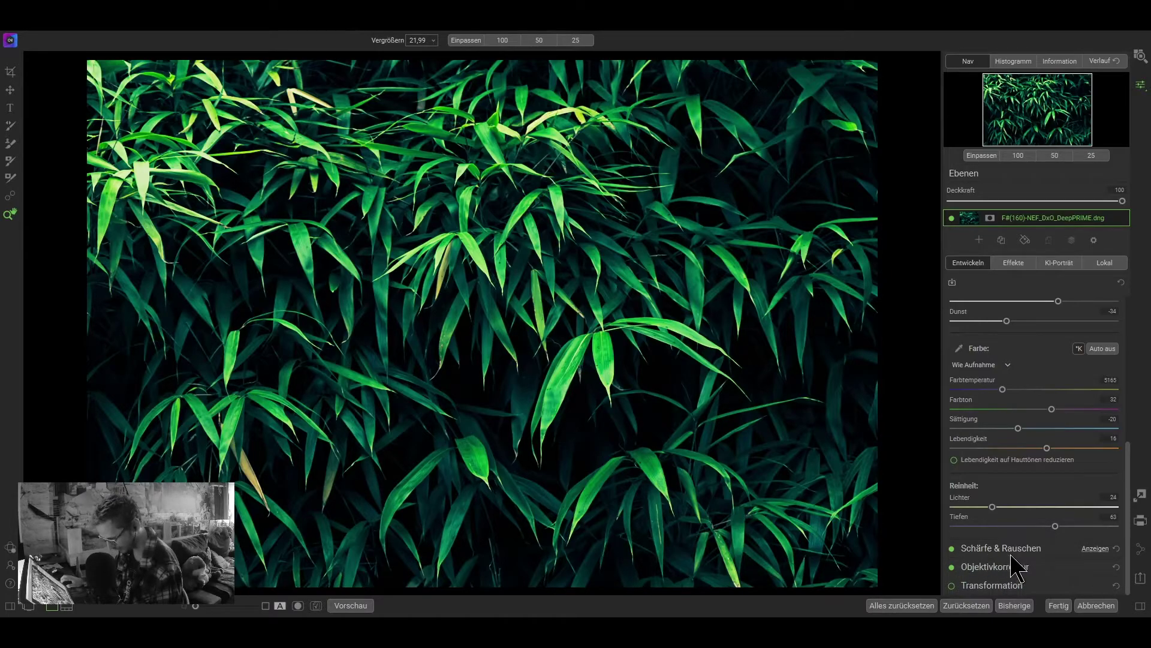
Step: Disable and collapse Schärfe & Rauschen, and show the Ton & Farbe settings again
click(961, 550)
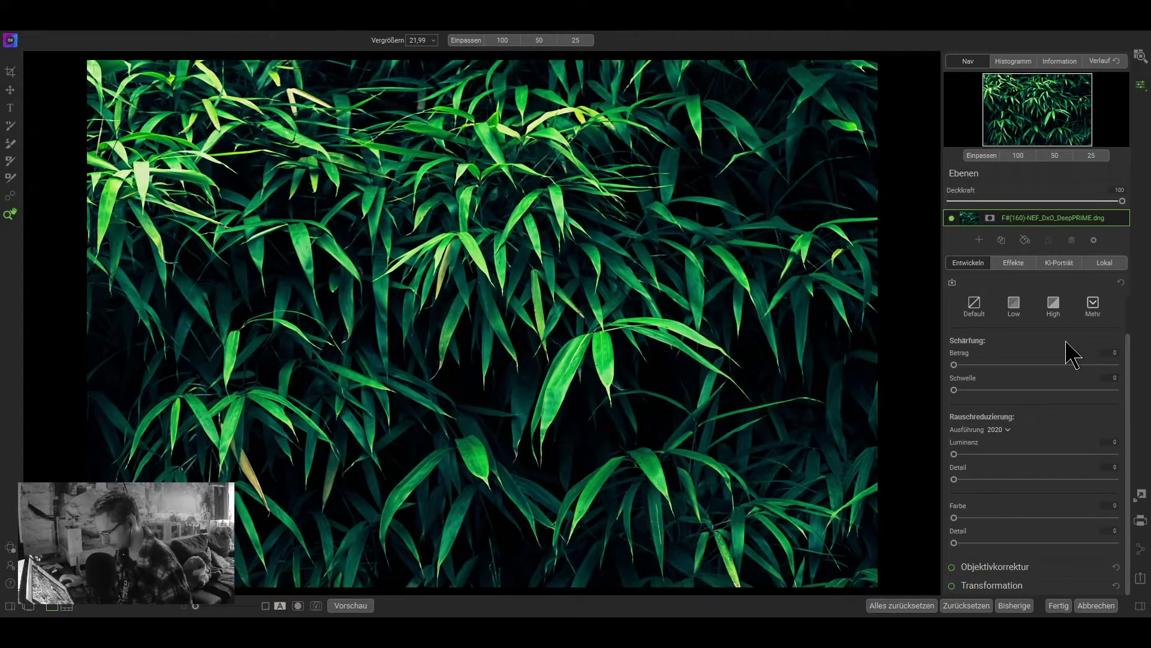
scroll(1073, 353, up, 1)
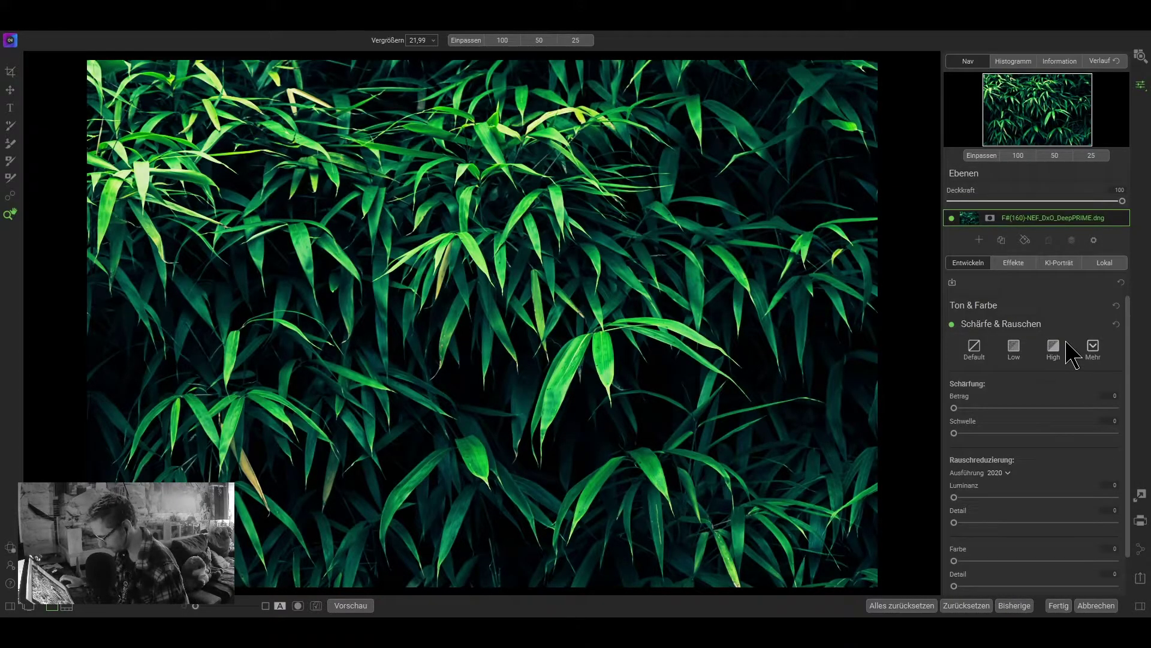
click(952, 324)
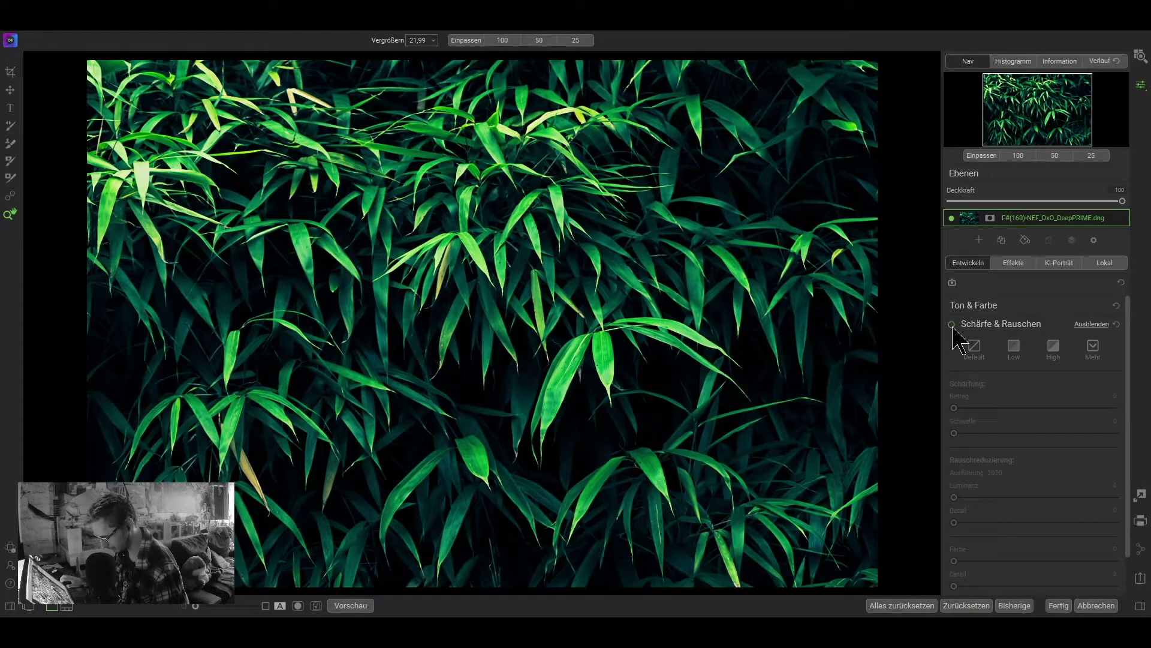
click(1092, 325)
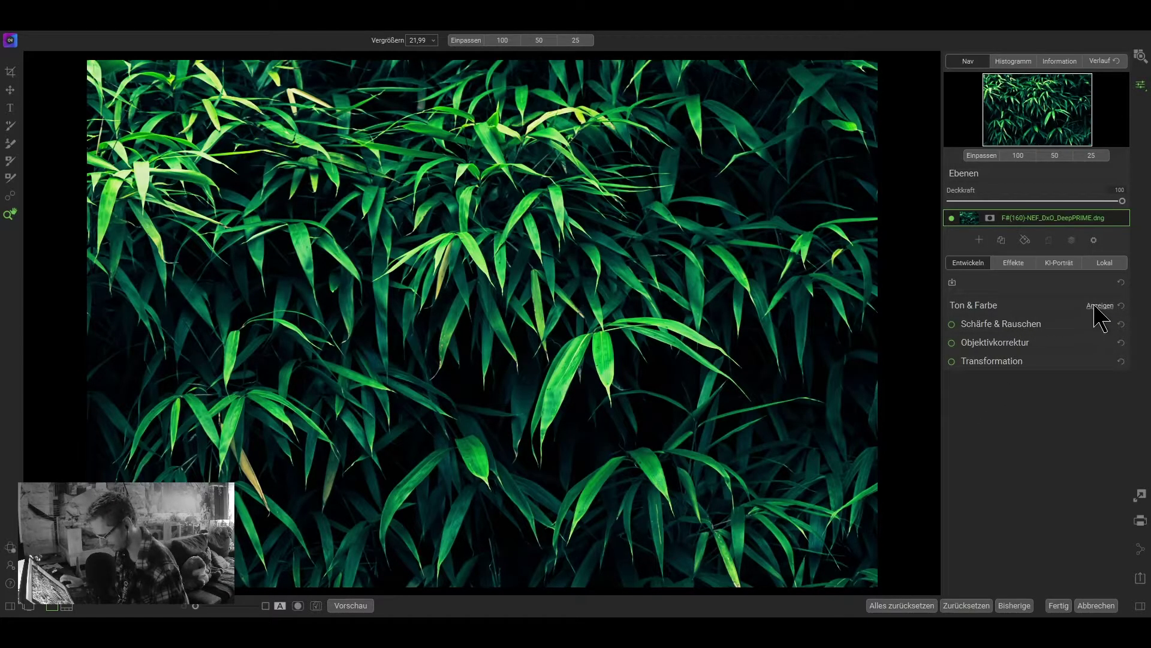
click(1097, 306)
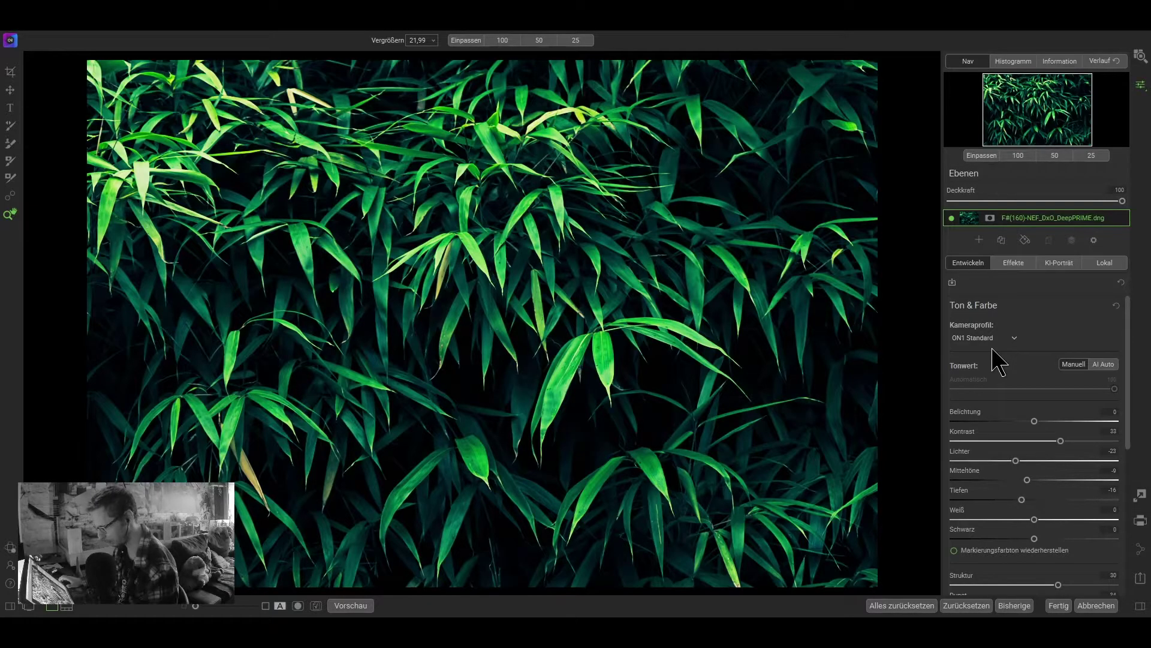
scroll(1031, 320, down, 5)
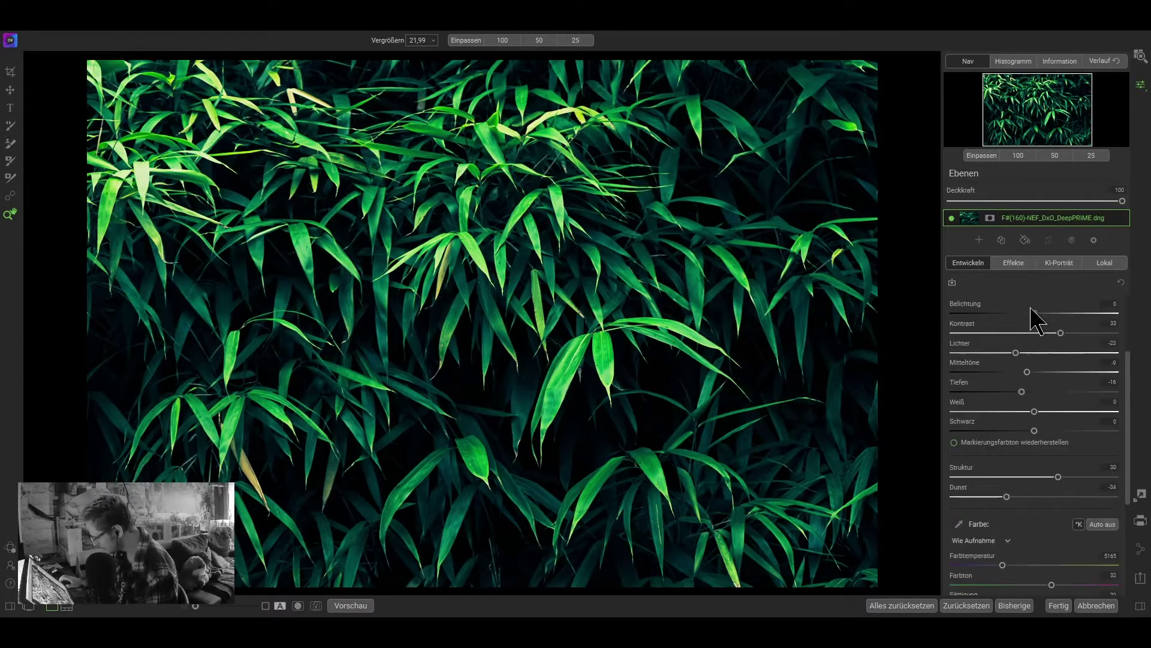
scroll(1008, 412, down, 1)
scroll(1007, 412, down, 1)
scroll(1009, 414, down, 1)
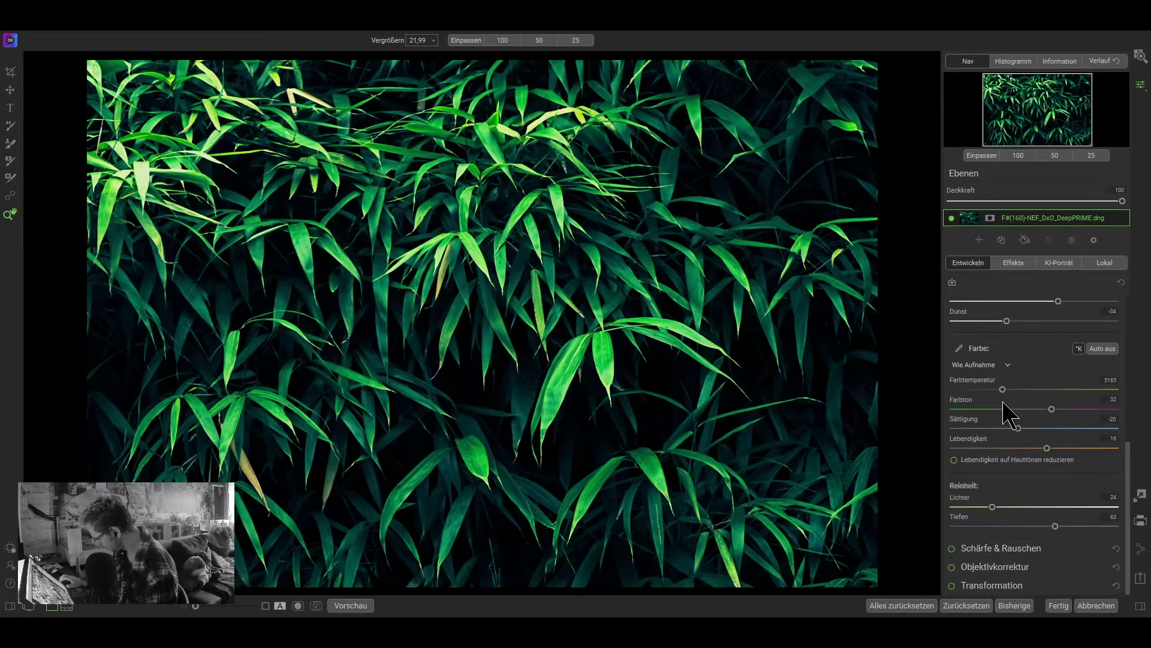
scroll(1007, 486, up, 3)
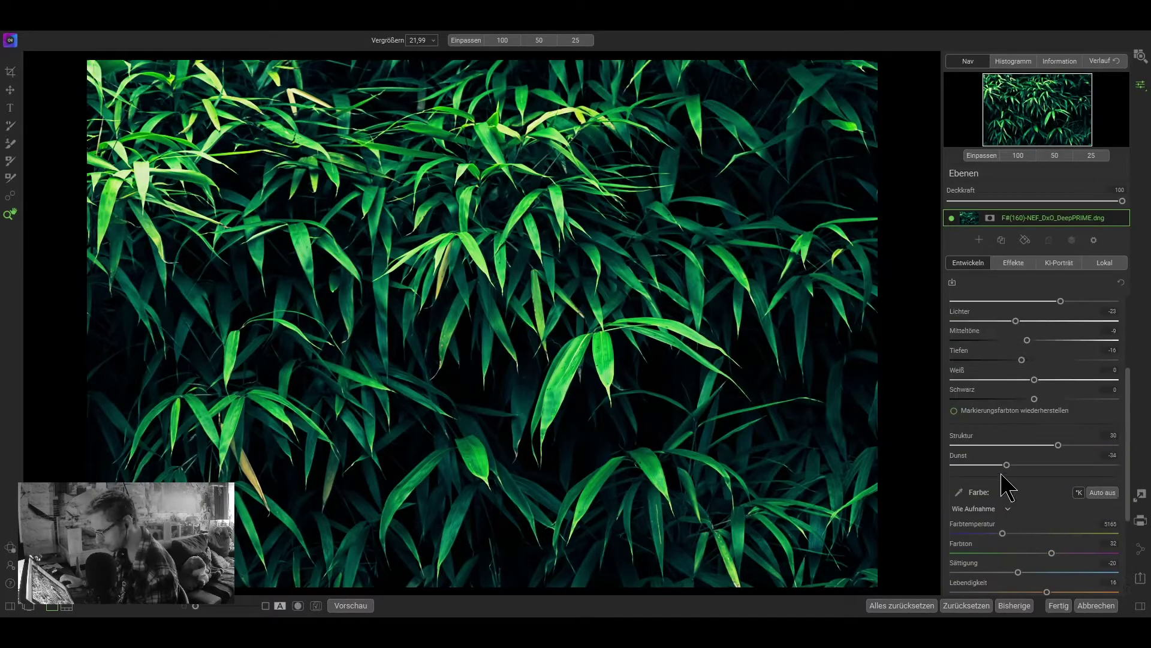
scroll(1001, 485, up, 2)
scroll(1007, 486, up, 1)
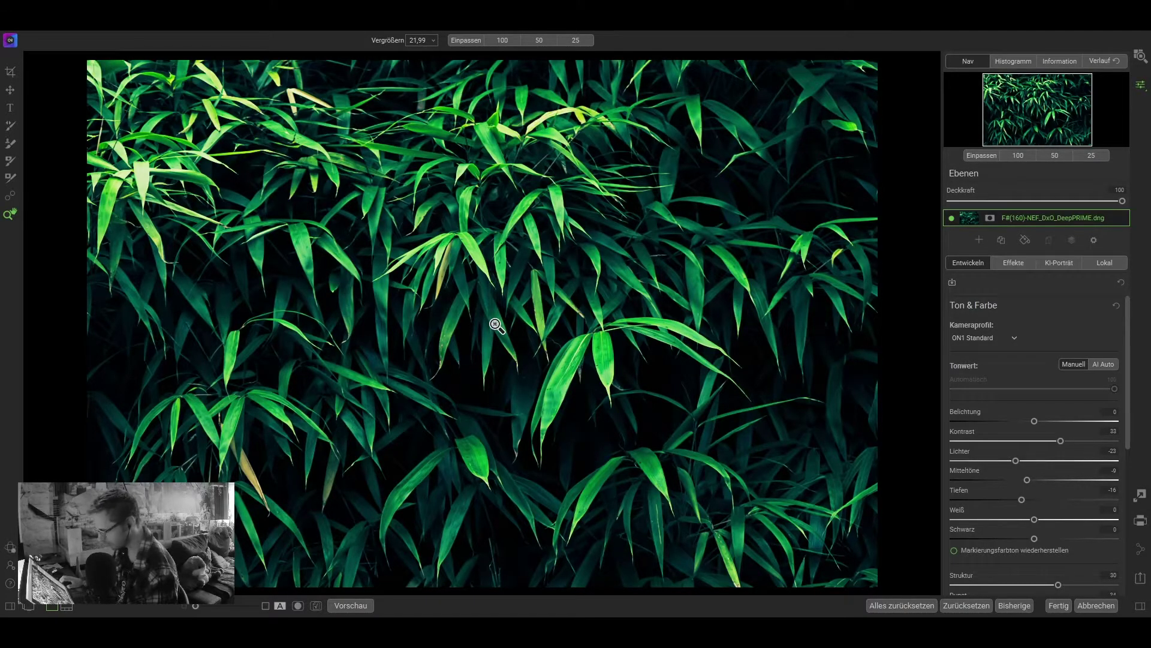
Step: Switch to the Effekte view and browse the Filter hinzufügen list before closing it
click(1015, 265)
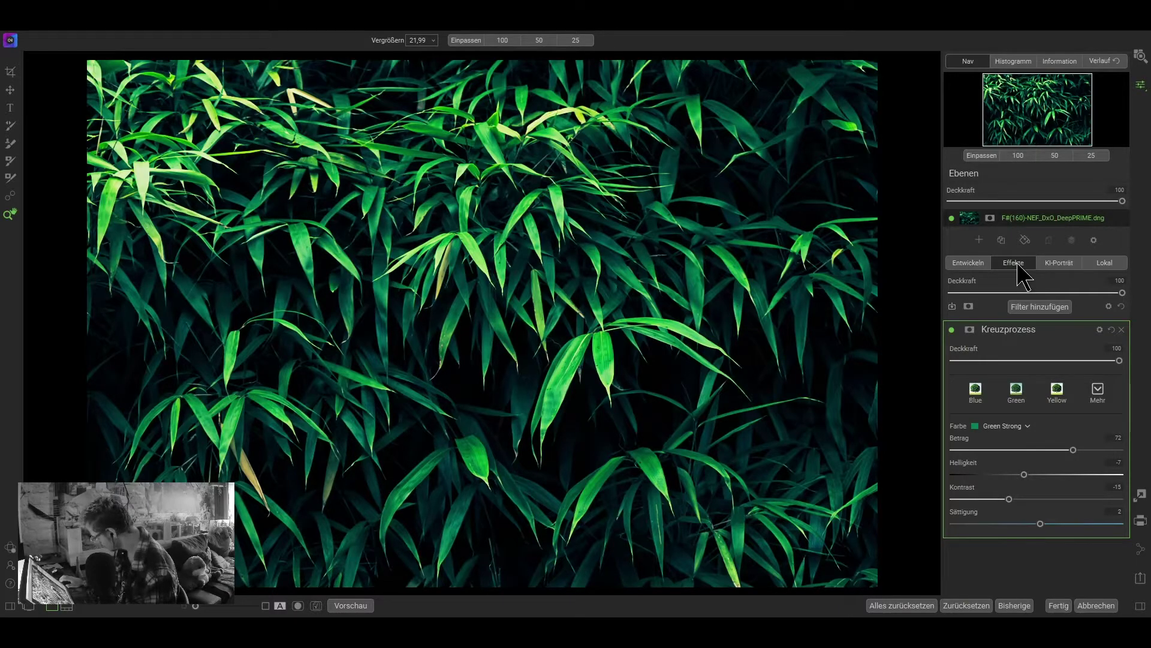
click(1021, 307)
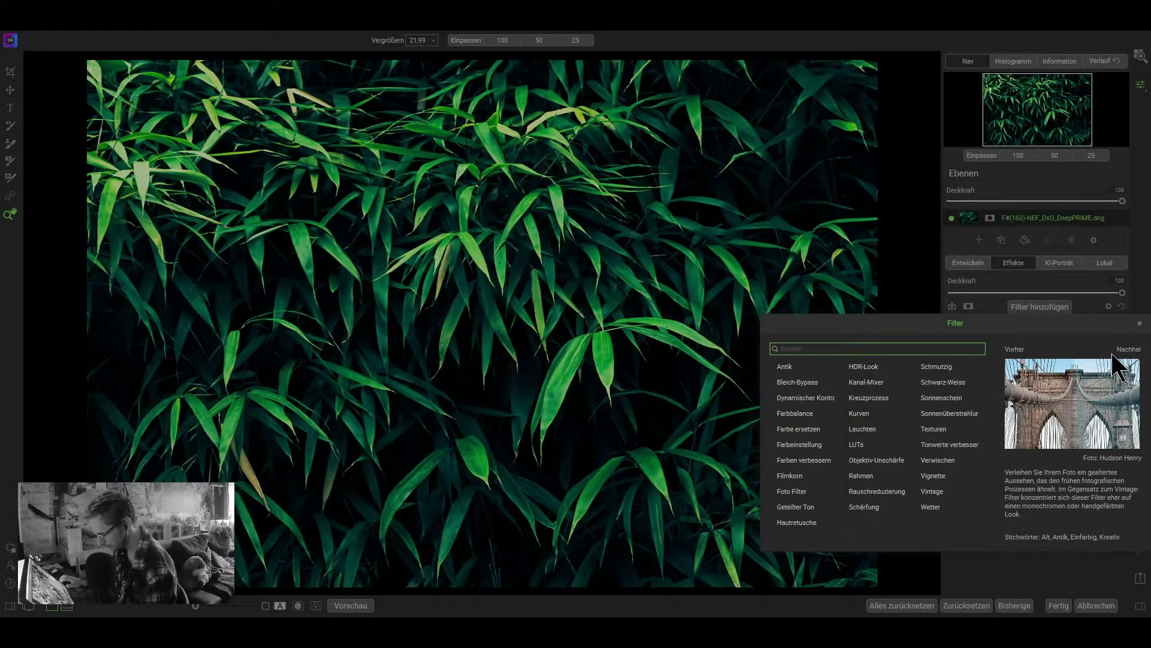
click(1140, 323)
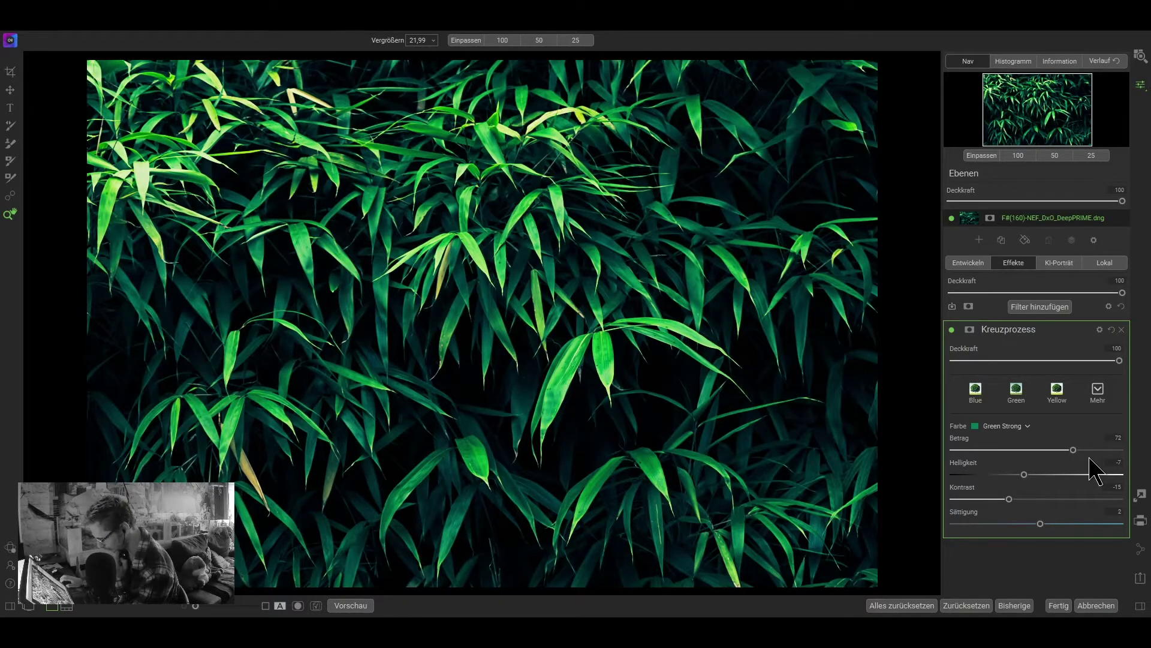
Step: Reset the Kreuzprozess filter to Blue, with amount 74 and contrast about 15
click(1111, 330)
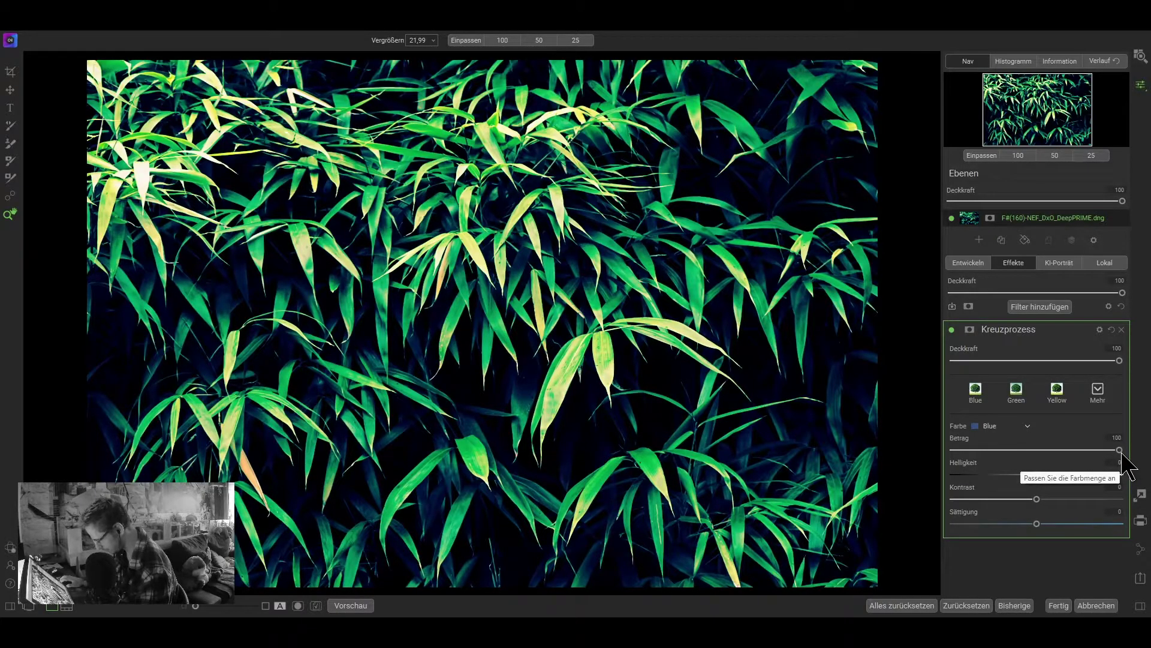
drag(1119, 449, 1077, 449)
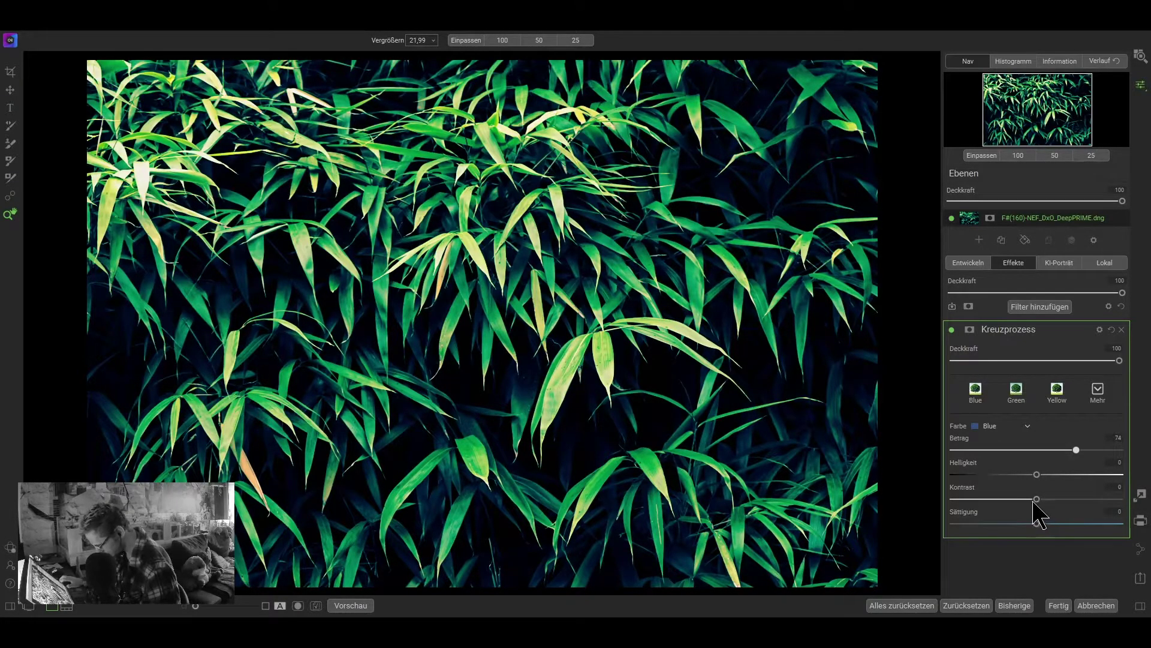
drag(1037, 499, 1066, 499)
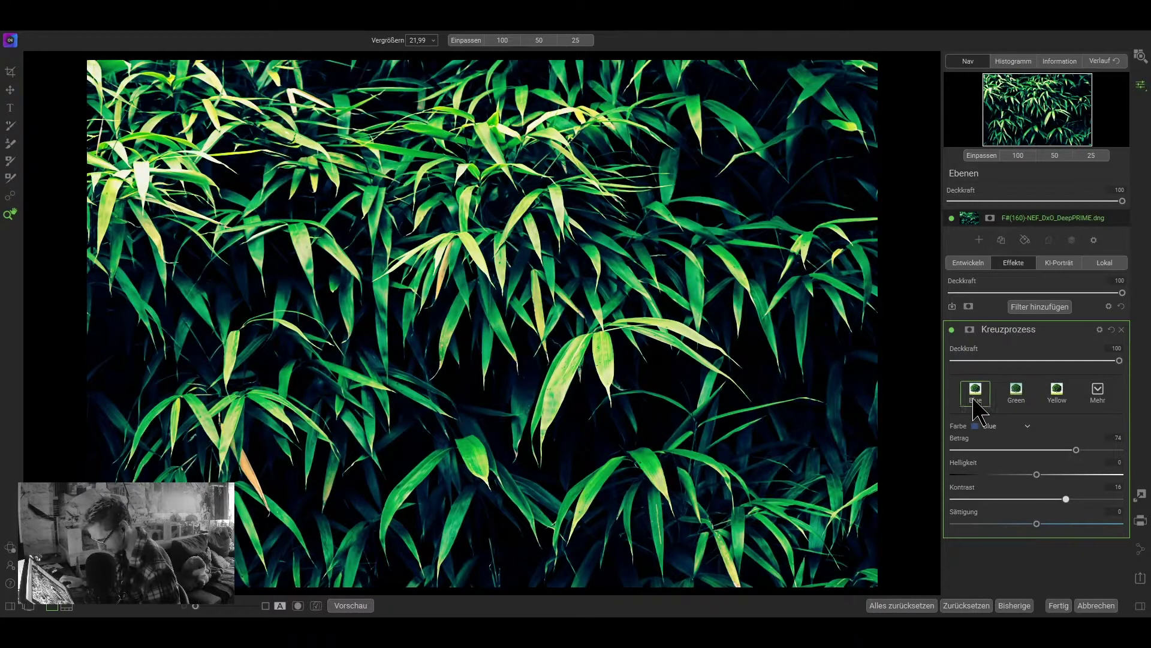
Step: Set Kreuzprozess to Green Strong: saturation 4, contrast 20, brightness −5, amount about 75
click(1027, 425)
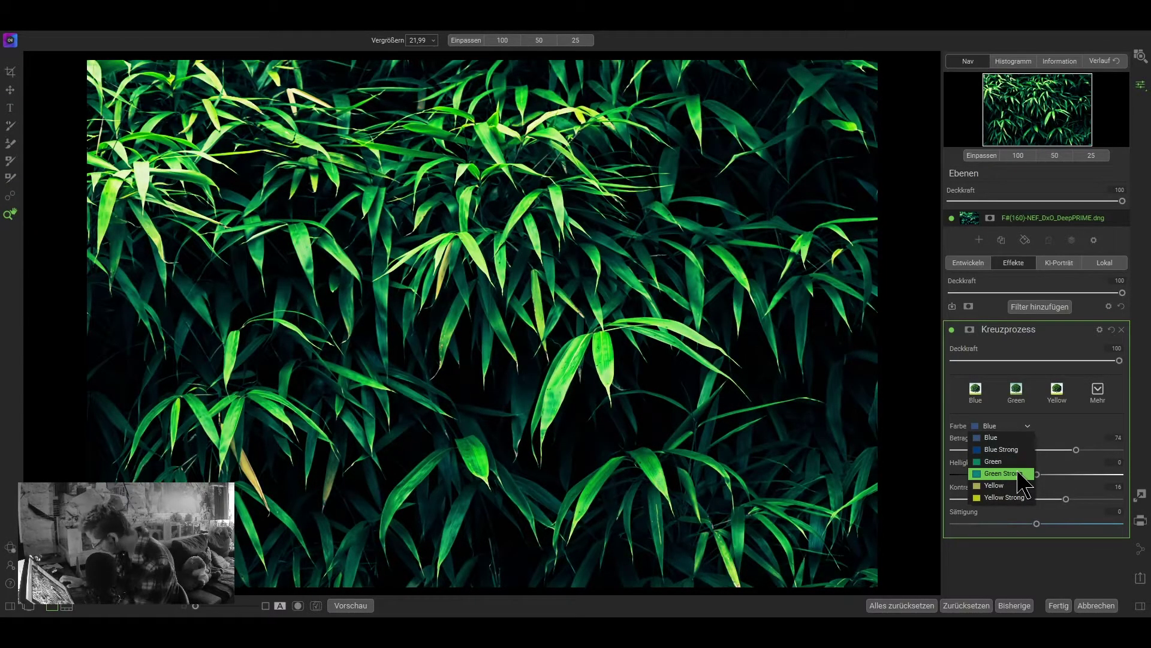
click(1020, 484)
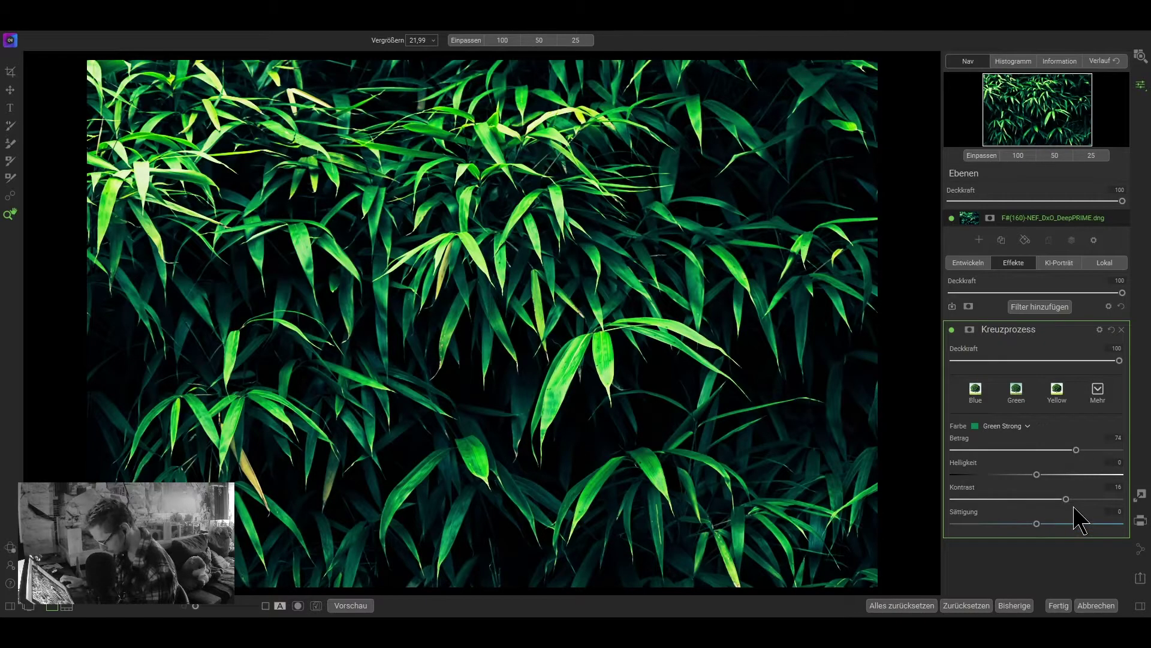
drag(1041, 524, 1051, 523)
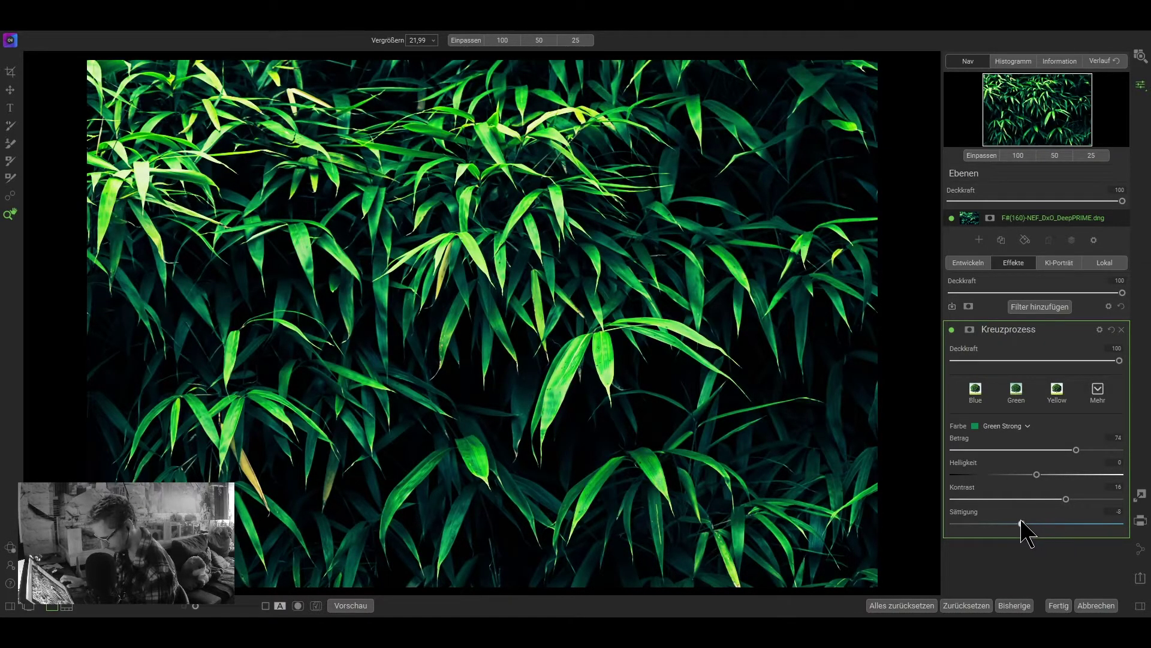
drag(1051, 524, 1044, 524)
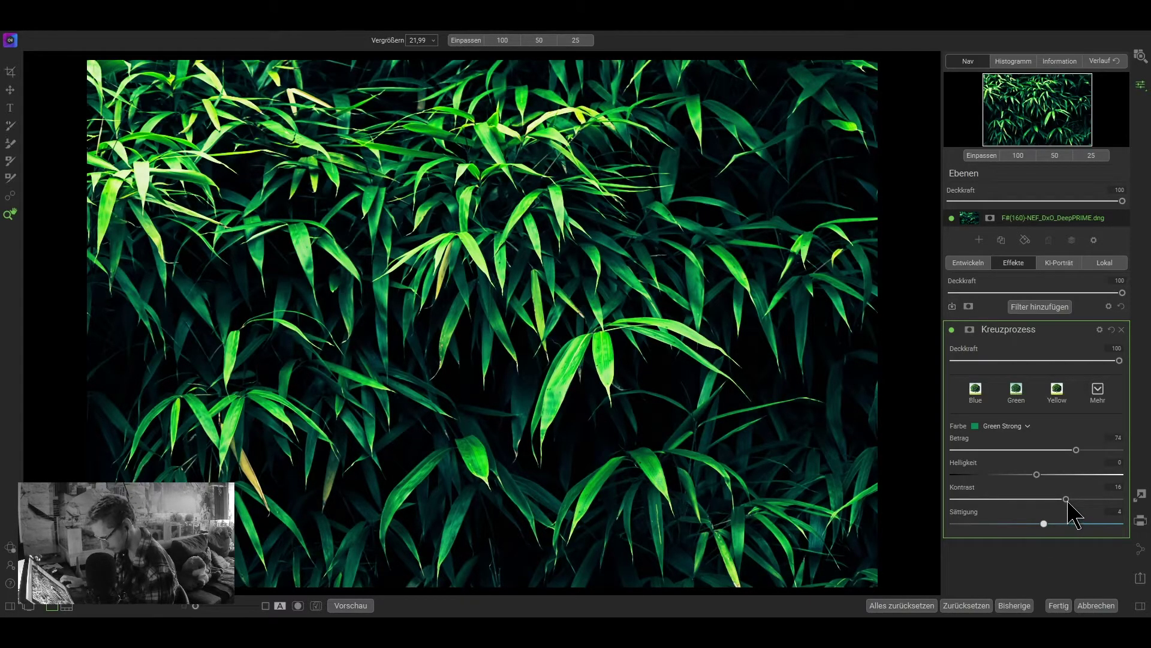
mouse_move(1066, 498)
mouse_down()
mouse_move(1082, 499)
mouse_move(1009, 498)
mouse_move(1091, 499)
mouse_move(990, 499)
mouse_move(1073, 499)
mouse_up()
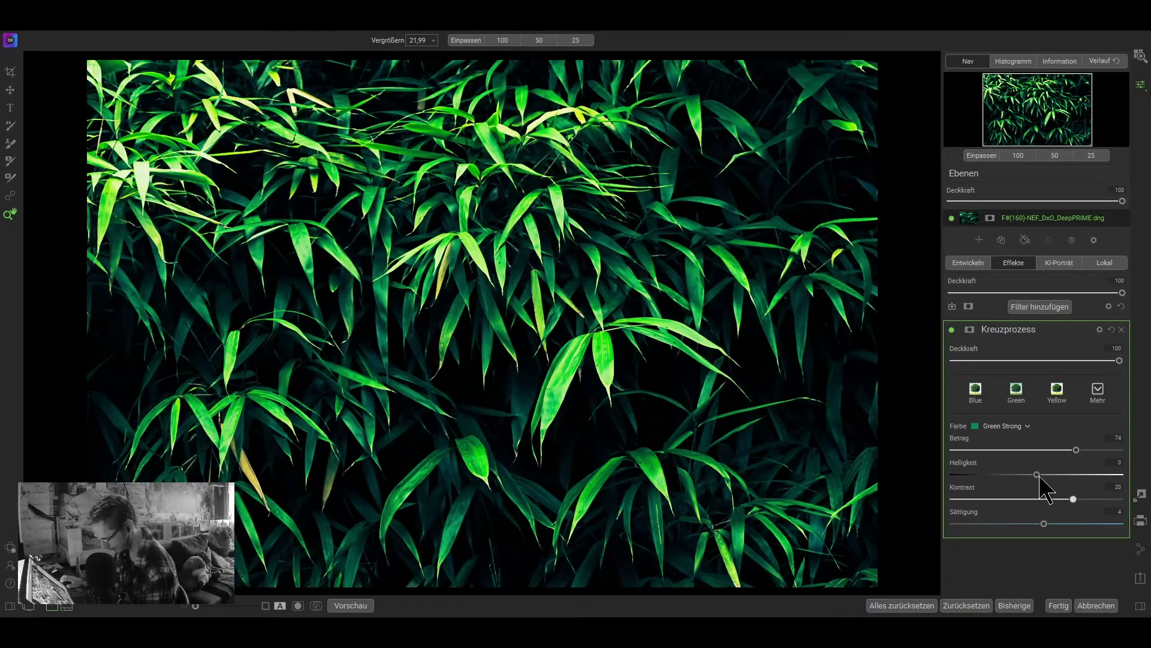
mouse_move(1036, 474)
mouse_down()
mouse_move(1020, 475)
mouse_move(1054, 474)
mouse_move(1027, 474)
mouse_up()
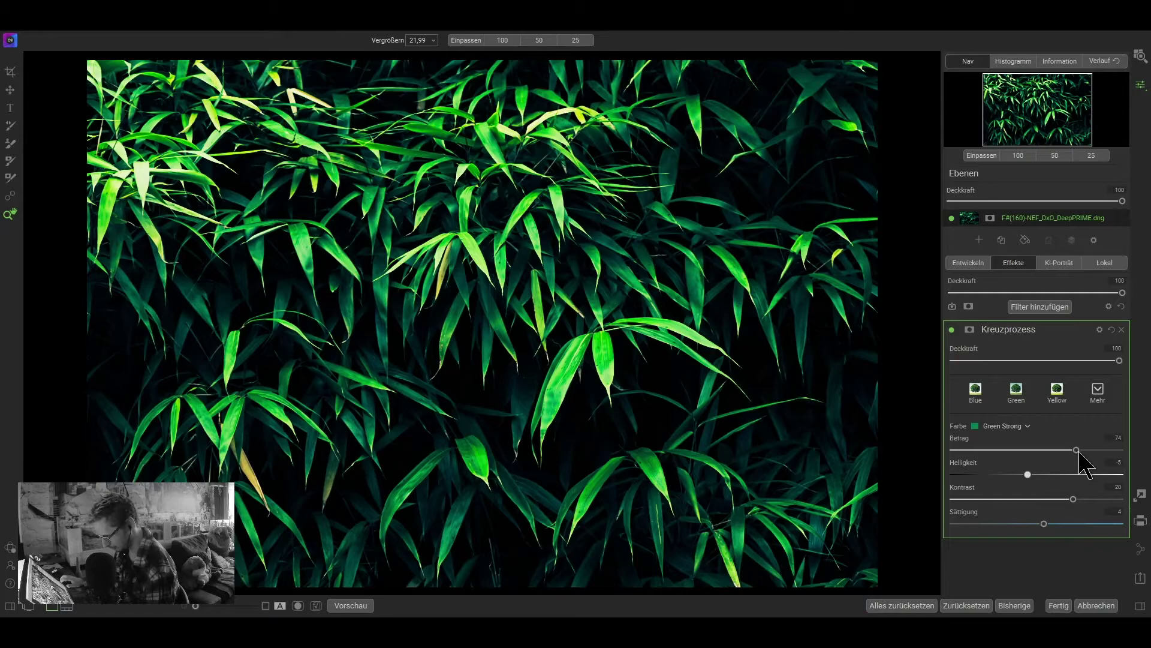
mouse_move(1080, 451)
mouse_down()
mouse_move(1036, 455)
mouse_move(1094, 468)
mouse_move(1082, 454)
mouse_up()
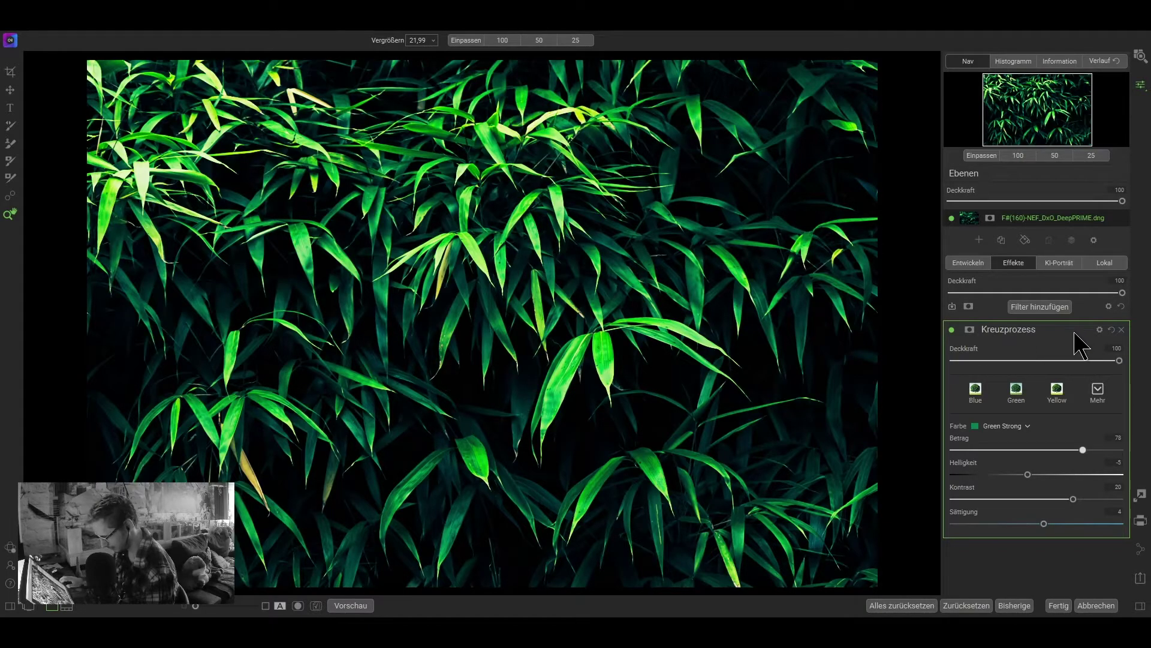
Step: Fold the Kreuzprozess filter to its header and return to the Entwickeln sliders
click(1035, 333)
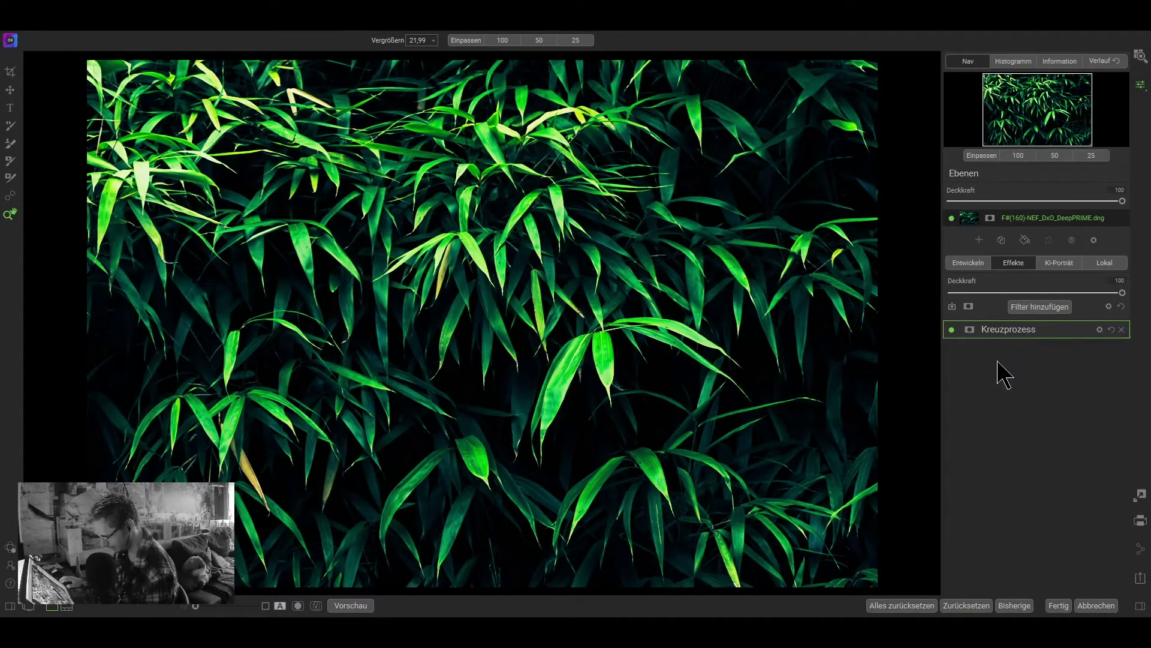
click(970, 264)
scroll(1044, 330, down, 3)
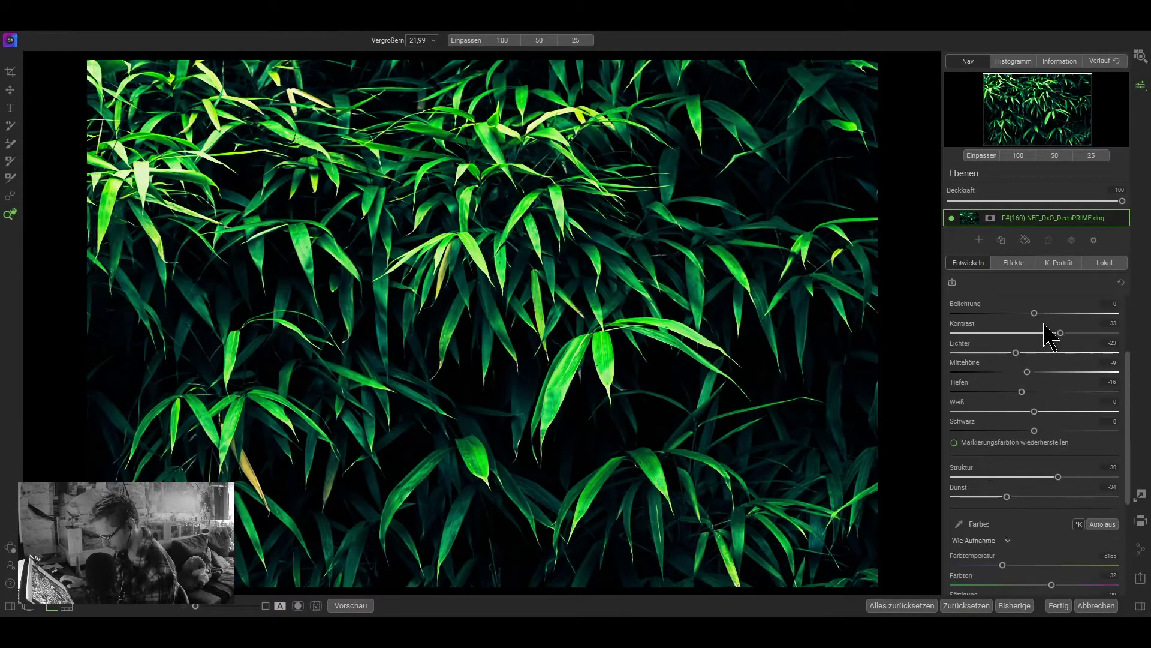
scroll(1025, 389, down, 3)
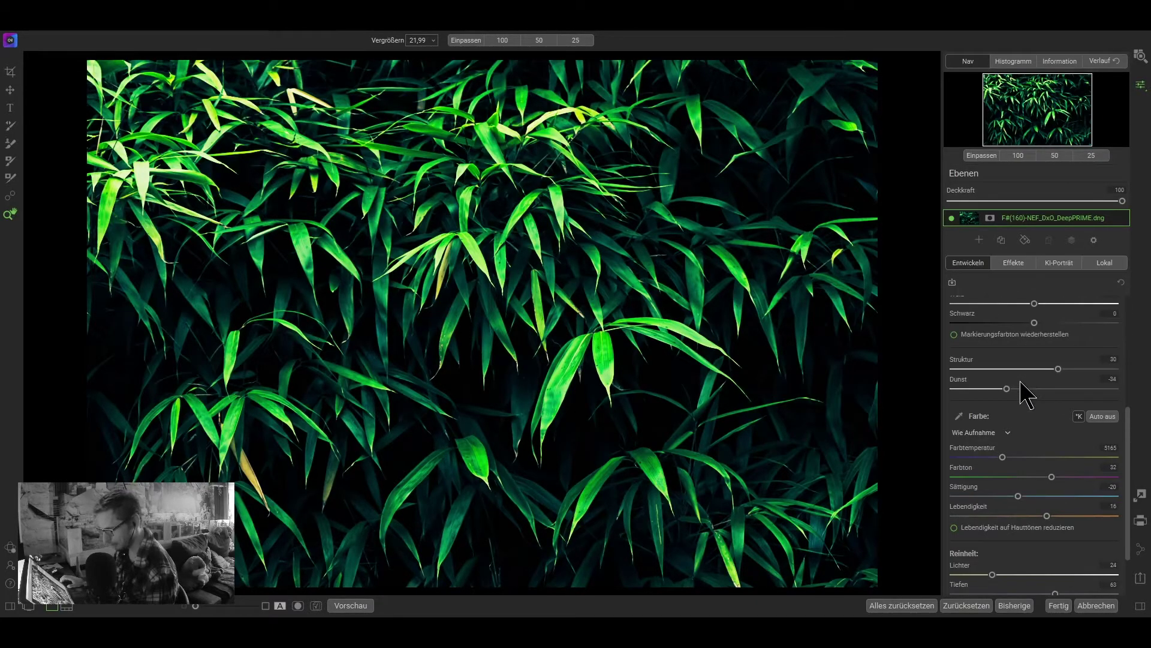
scroll(1026, 394, down, 2)
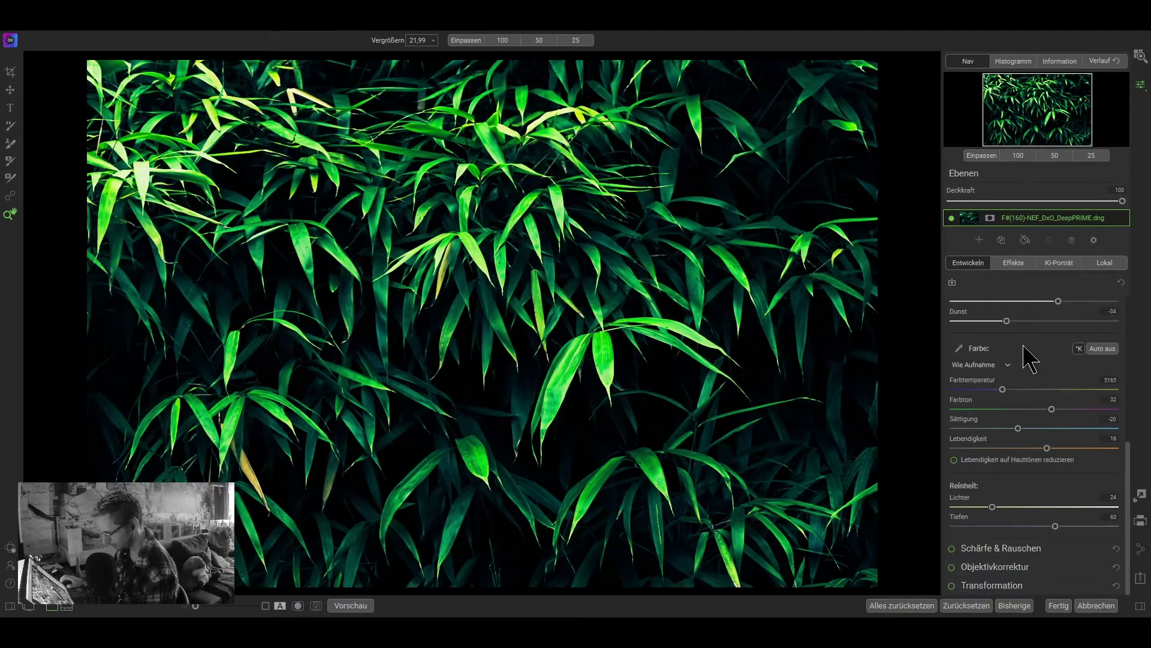
scroll(1026, 358, up, 3)
scroll(1026, 359, up, 5)
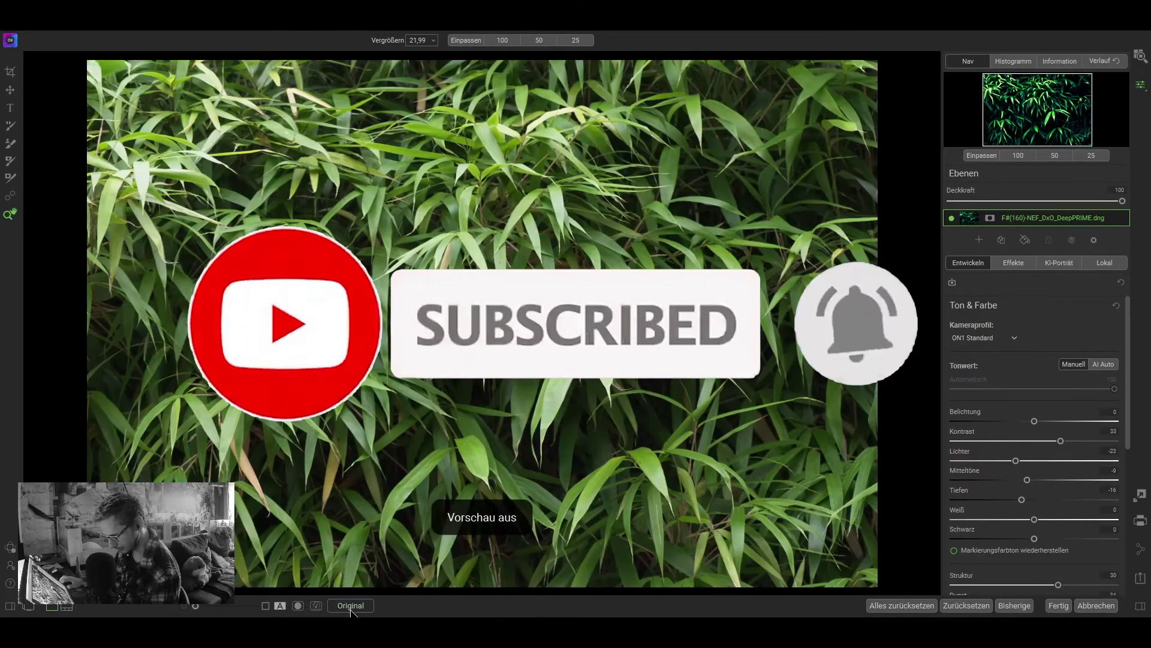
click(351, 605)
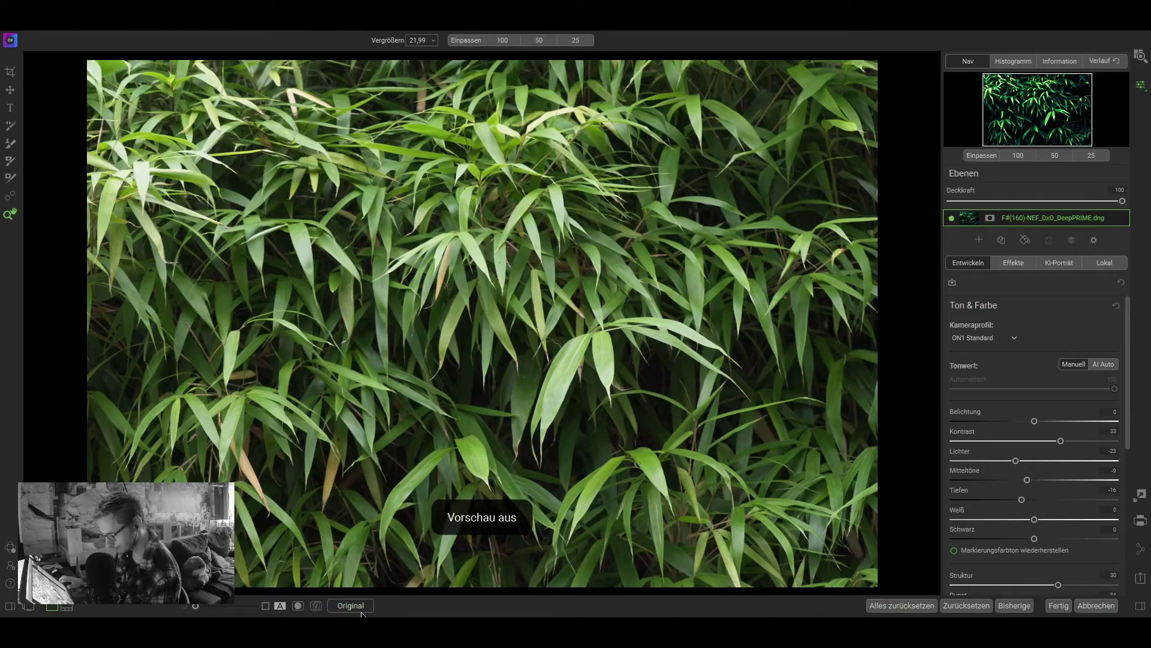
click(362, 609)
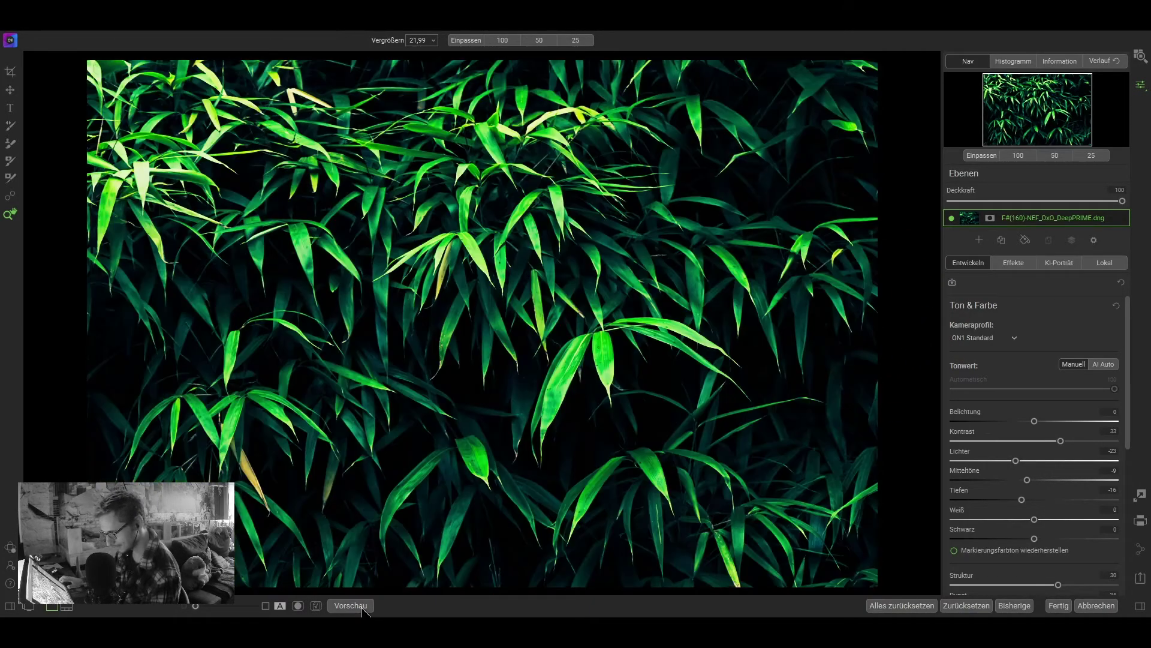